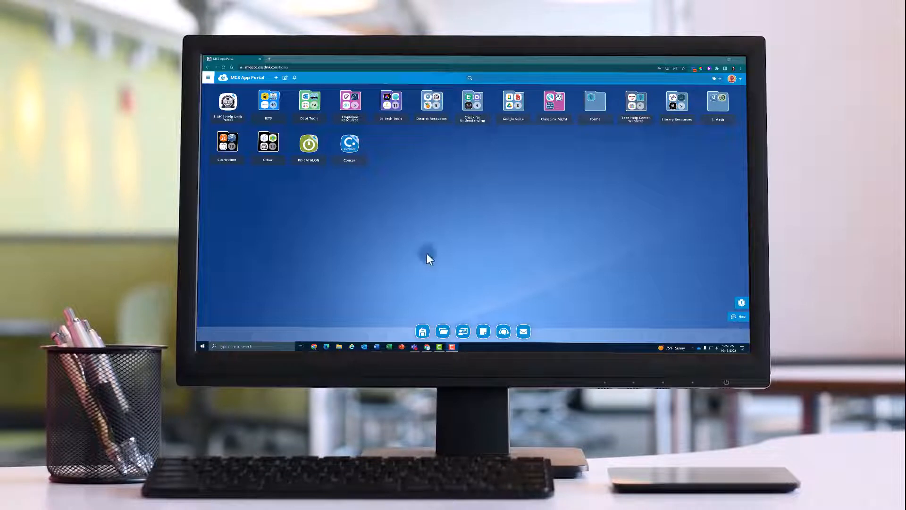
Step: Open ParentSquare from the Dept Tools folder and start a new appointment sign-ups post
{"action": "left_click", "coordinate": [309, 107]}
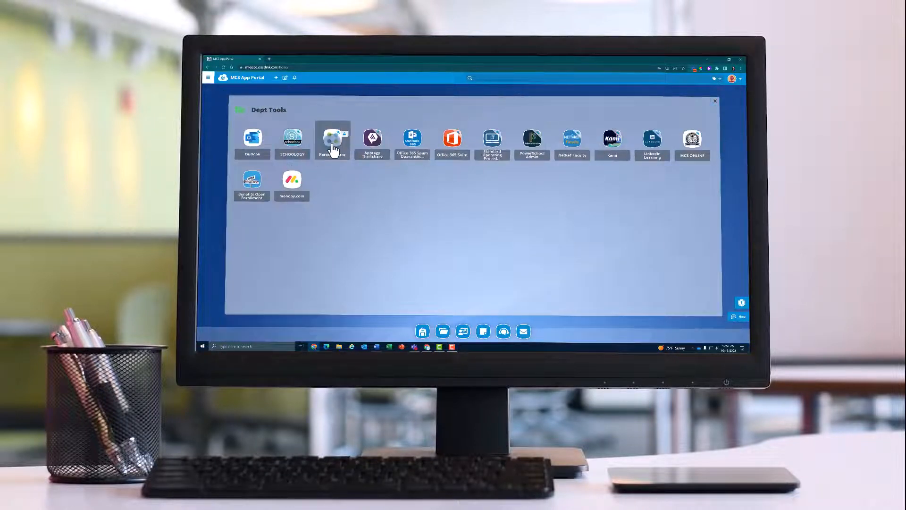
{"action": "left_click", "coordinate": [332, 147]}
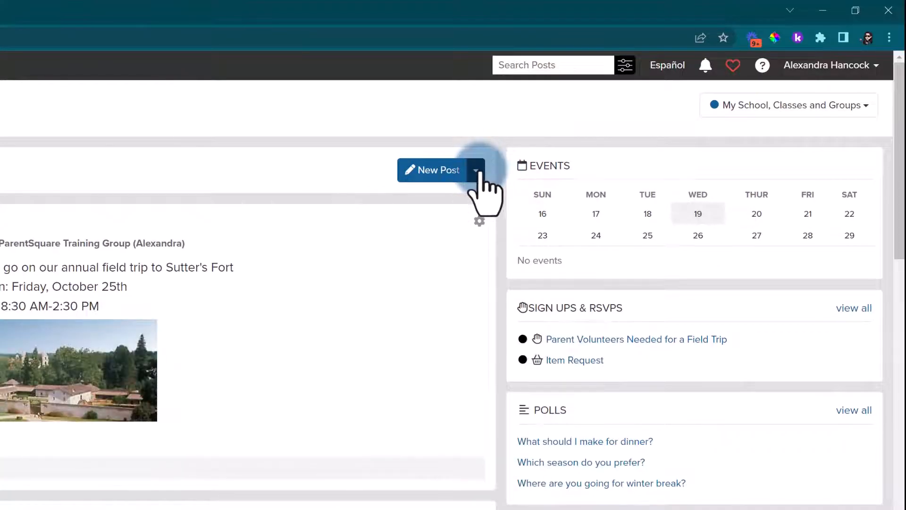
{"action": "left_click", "coordinate": [476, 171]}
{"action": "left_click", "coordinate": [464, 261]}
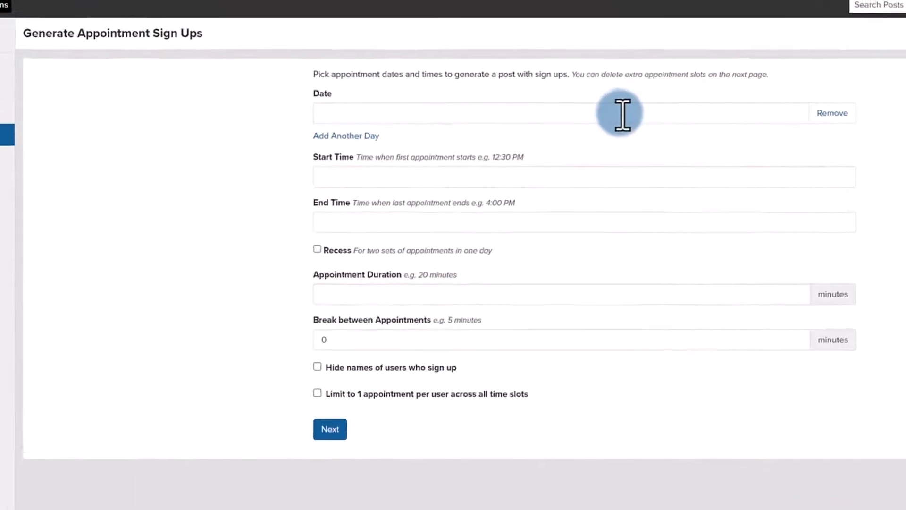
Step: Set the appointment dates to Monday, 11/14/2022 and Tuesday, 11/15/2022
{"action": "left_click", "coordinate": [550, 111]}
{"action": "left_click", "coordinate": [424, 139]}
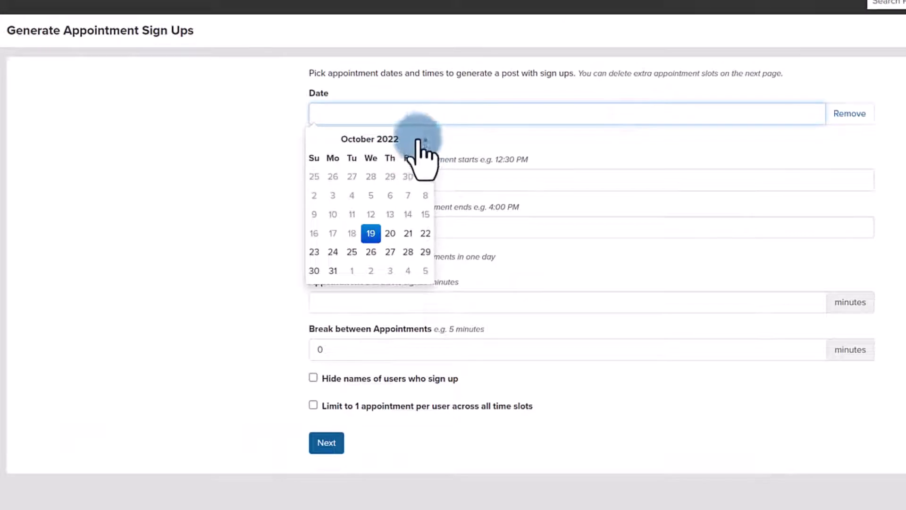
{"action": "left_click", "coordinate": [333, 215]}
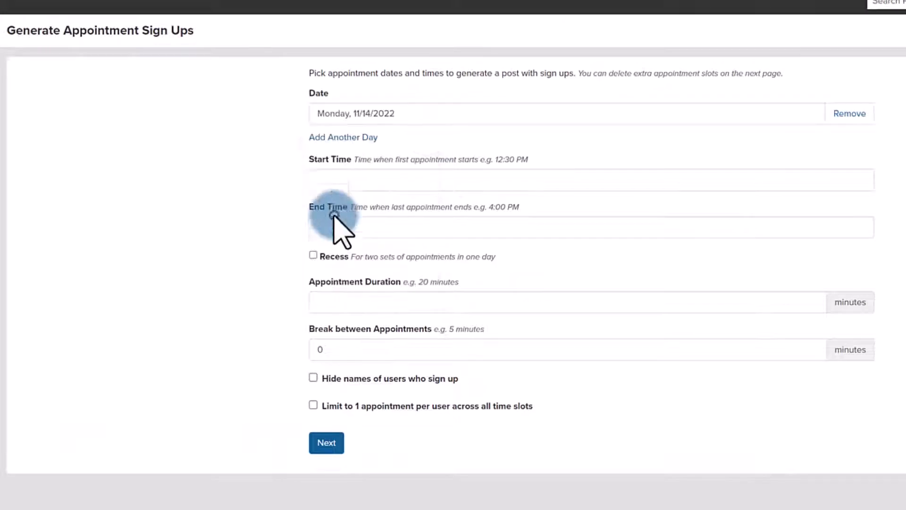
{"action": "left_click", "coordinate": [335, 139]}
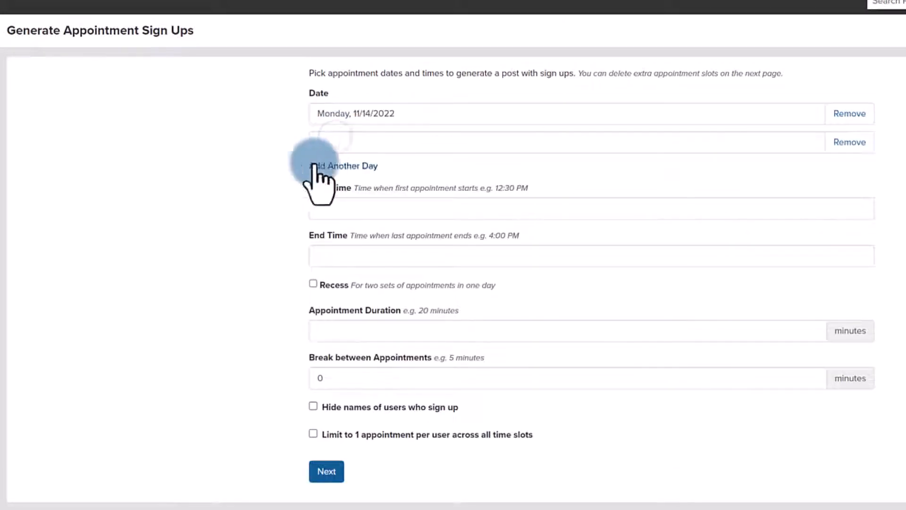
{"action": "left_click", "coordinate": [367, 144]}
{"action": "left_click", "coordinate": [424, 168]}
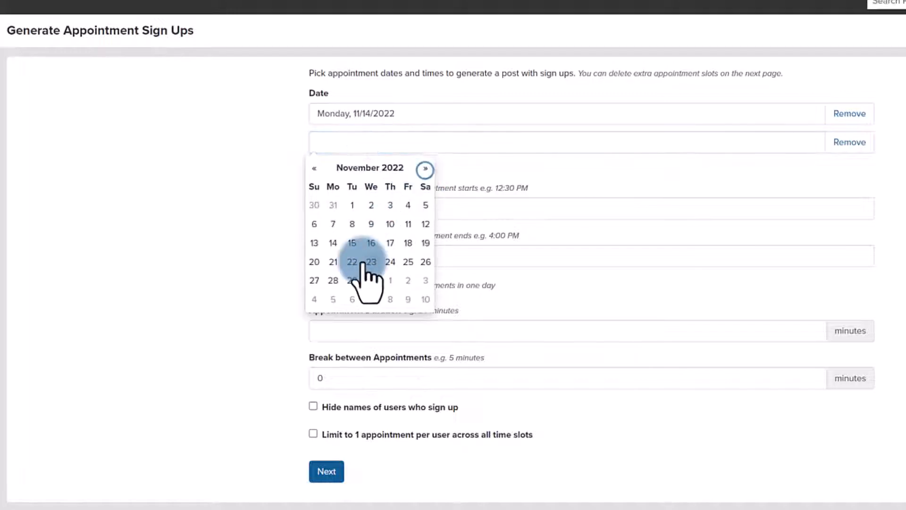
{"action": "left_click", "coordinate": [351, 239]}
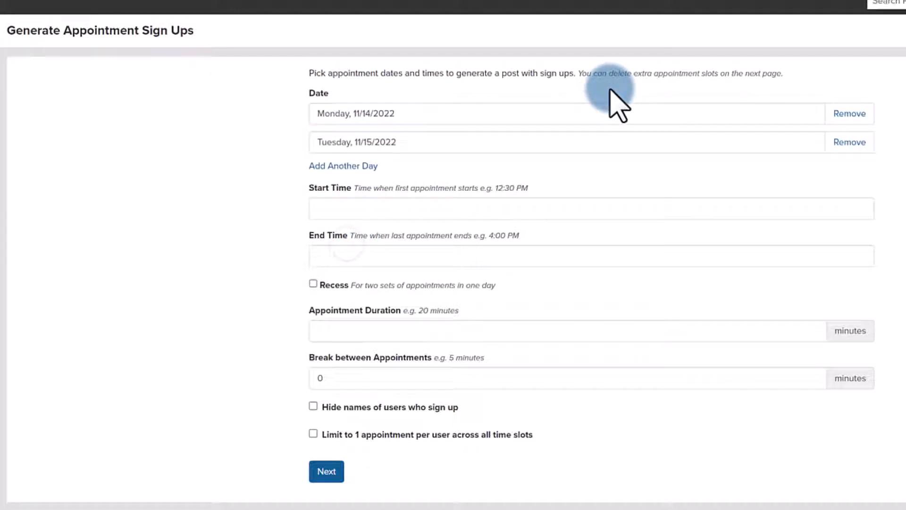
Step: Schedule appointments from 03:00 PM to 05:00 PM, lasting 15 minutes each with 5-minute breaks between them
{"action": "left_click", "coordinate": [585, 207]}
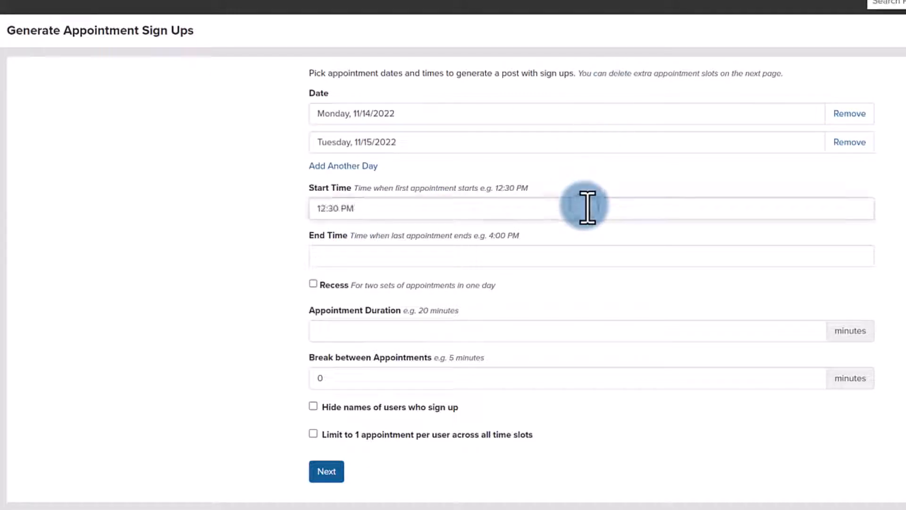
{"action": "left_click_drag", "start_coordinate": [386, 210], "coordinate": [282, 215]}
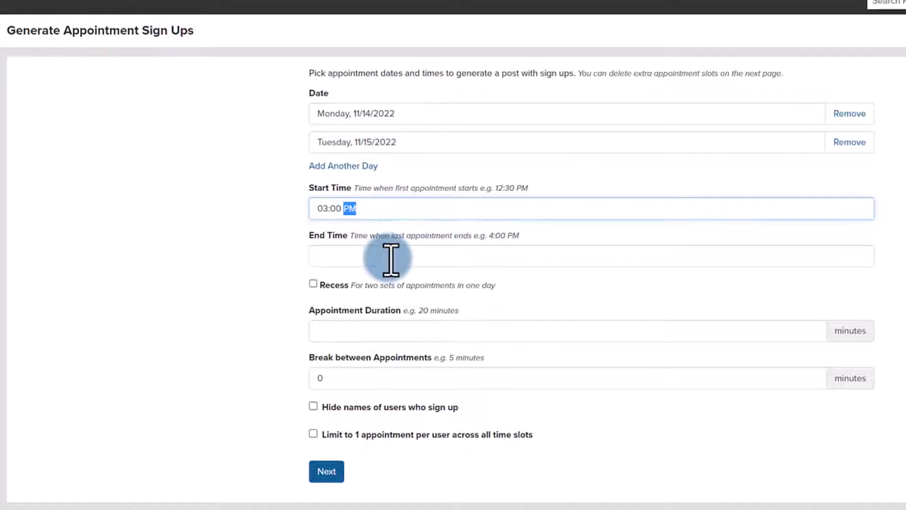
{"action": "left_click", "coordinate": [388, 258]}
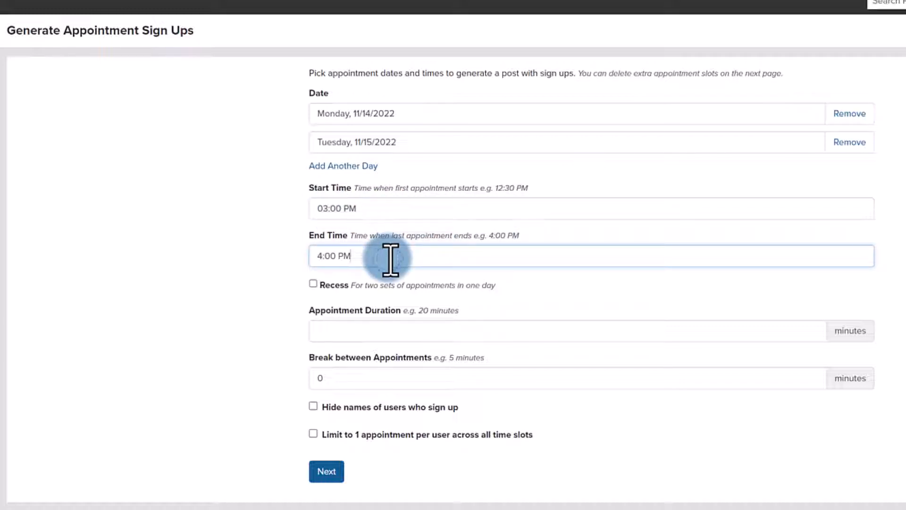
{"action": "left_click", "coordinate": [323, 253]}
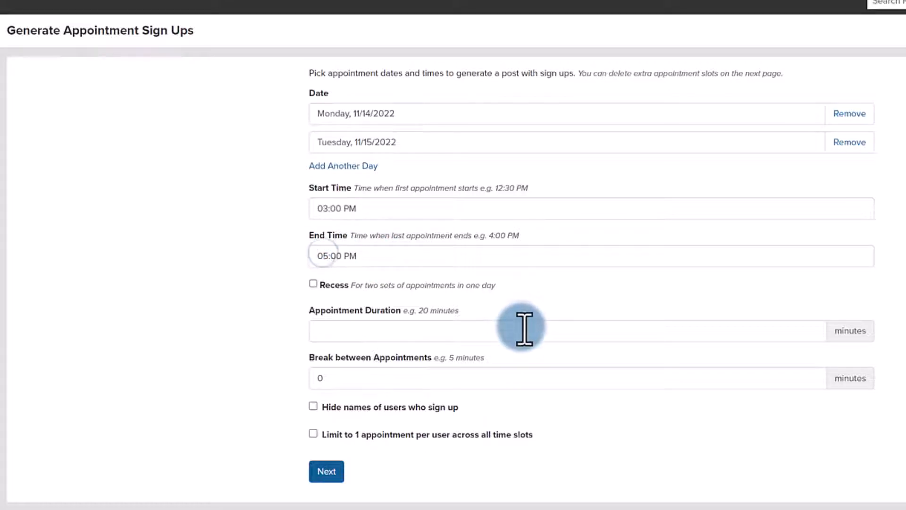
{"action": "left_click", "coordinate": [524, 329]}
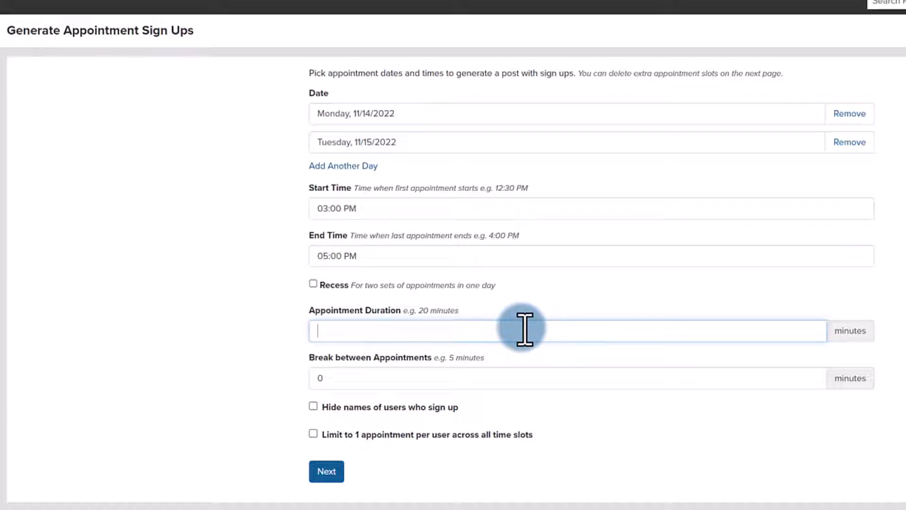
{"action": "left_click", "coordinate": [509, 373]}
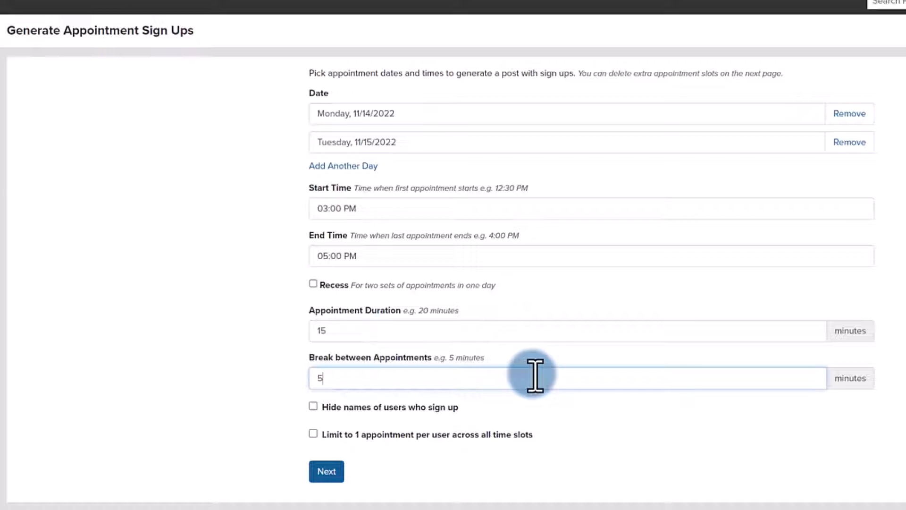
Step: Hide the names of users who sign up, limit each user to 1 appointment across all slots, and generate the slots
{"action": "left_click", "coordinate": [313, 407]}
{"action": "left_click", "coordinate": [313, 433]}
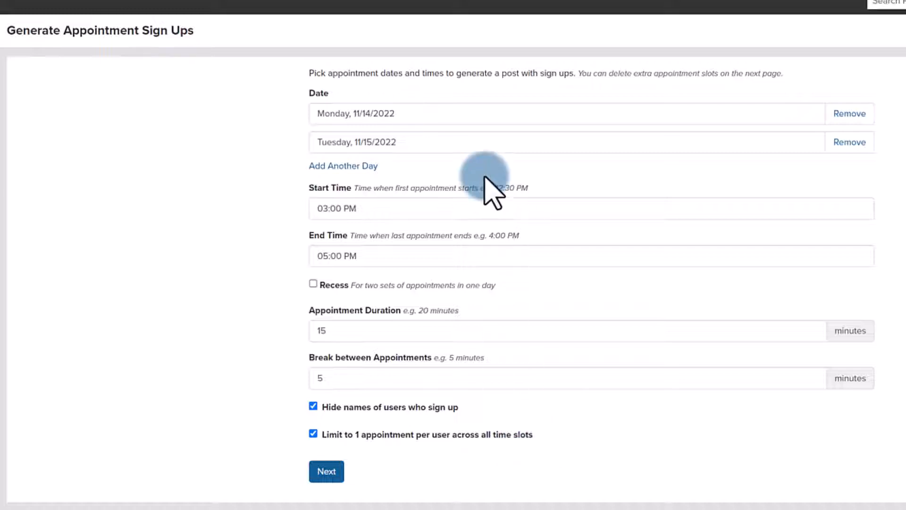
{"action": "left_click", "coordinate": [331, 471]}
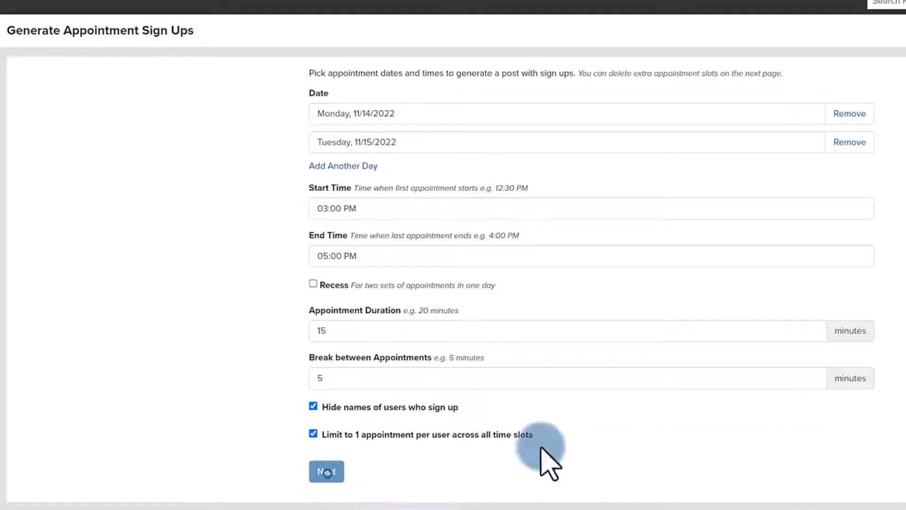
Step: Title the sign up slots "Parent Teacher Conferences" and delete the 05:00 PM - 05:15 PM slot on both days before continuing
{"action": "left_click_drag", "start_coordinate": [436, 125], "coordinate": [8, 125]}
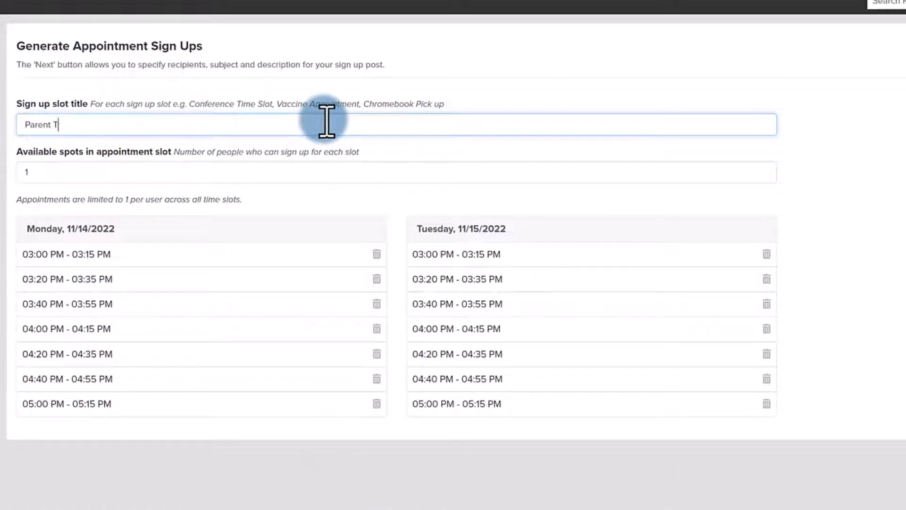
{"action": "type", "text": "Parent Teacher Conferences"}
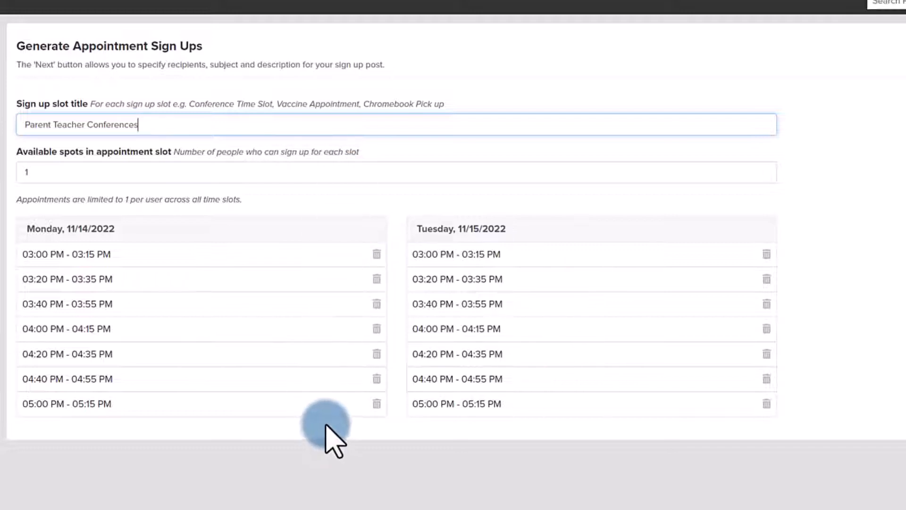
{"action": "left_click", "coordinate": [377, 404]}
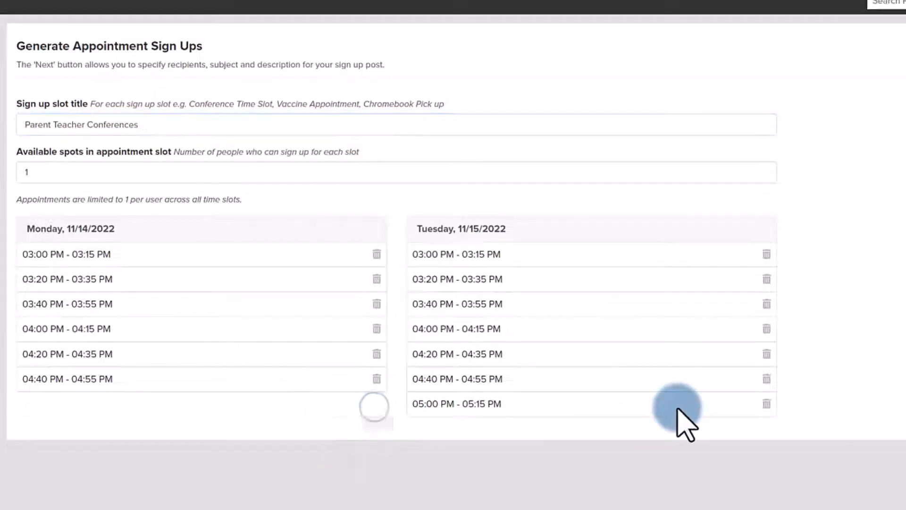
{"action": "left_click", "coordinate": [766, 405]}
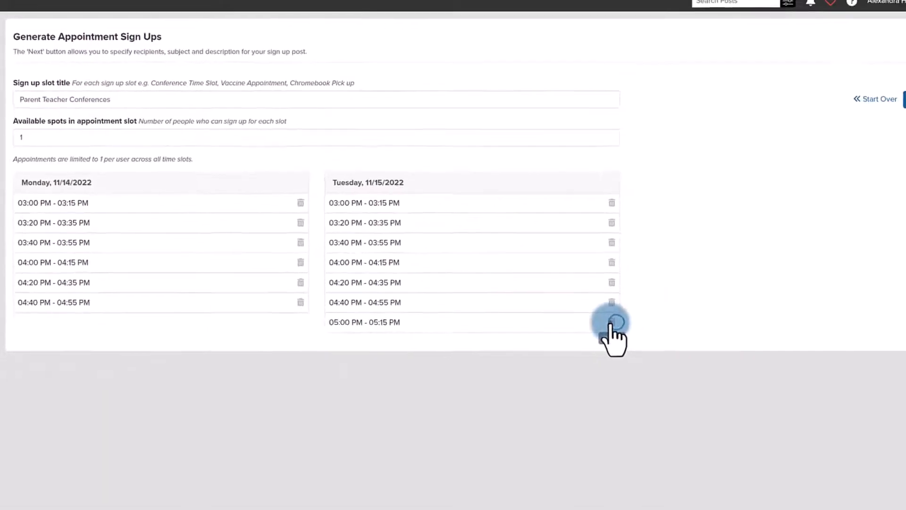
{"action": "left_click", "coordinate": [904, 100]}
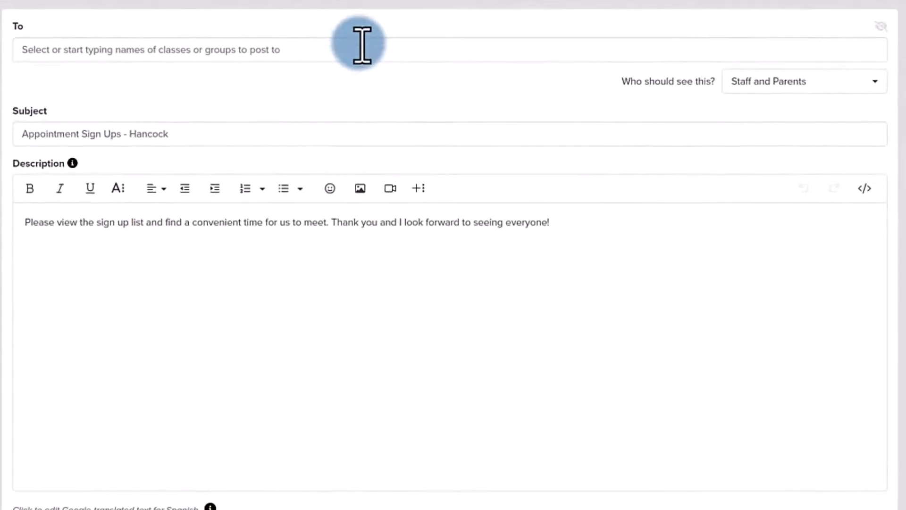
Step: Address the post to Career Tech Education - ROP and change its subject to "Parent Teacher Conferences"
{"action": "left_click", "coordinate": [359, 43]}
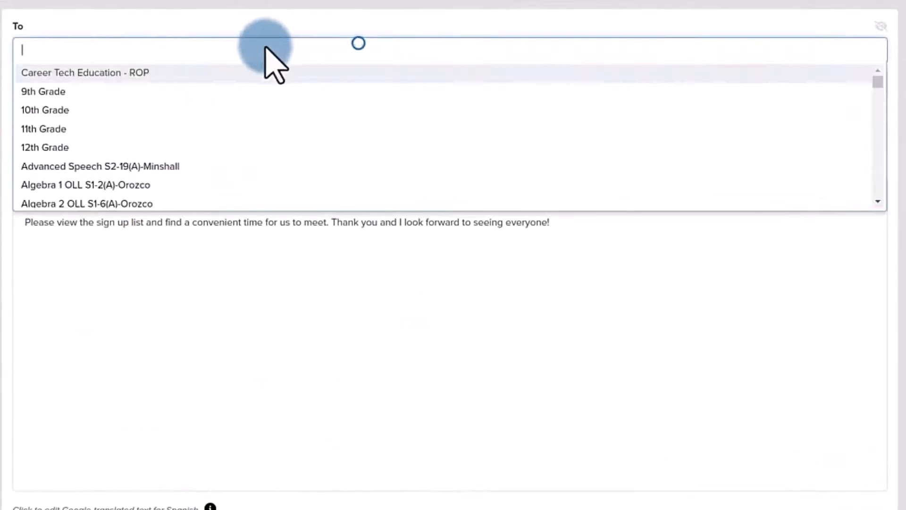
{"action": "left_click", "coordinate": [121, 73]}
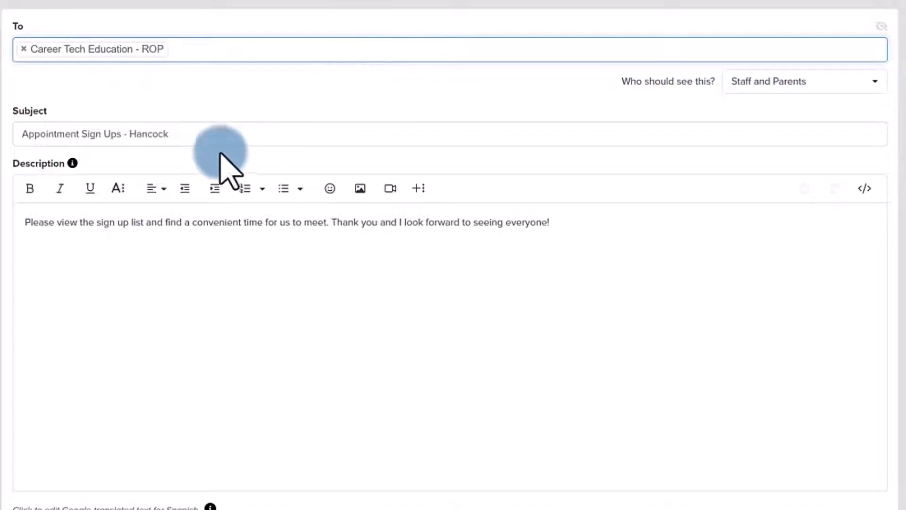
{"action": "triple_click", "coordinate": [214, 136]}
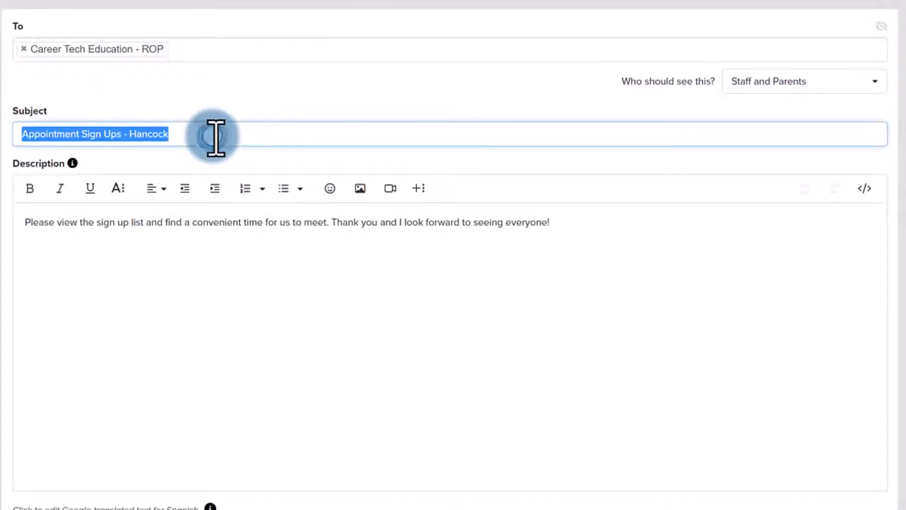
{"action": "type", "text": "Parent Tea"}
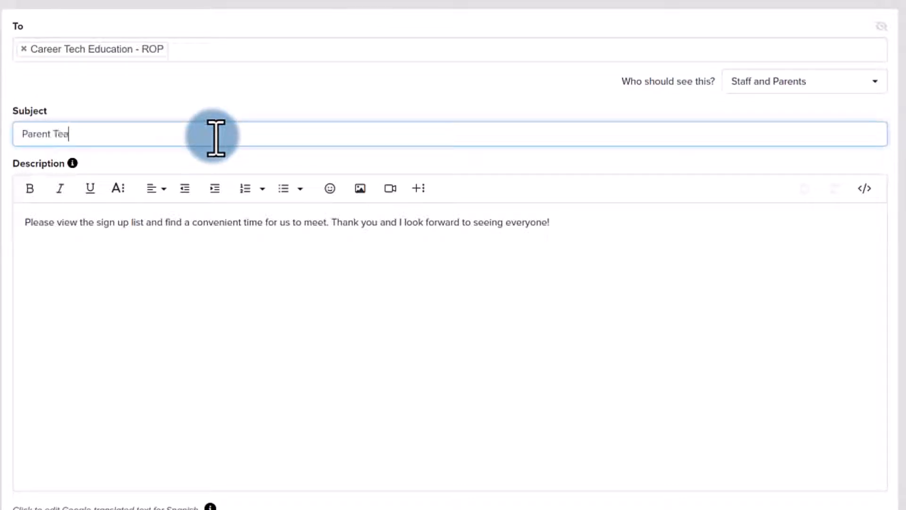
{"action": "type", "text": "cher Conferences"}
Step: Replace the default description text with the Parent-Teacher Conferences Message template
{"action": "triple_click", "coordinate": [638, 224]}
{"action": "left_click", "coordinate": [637, 224]}
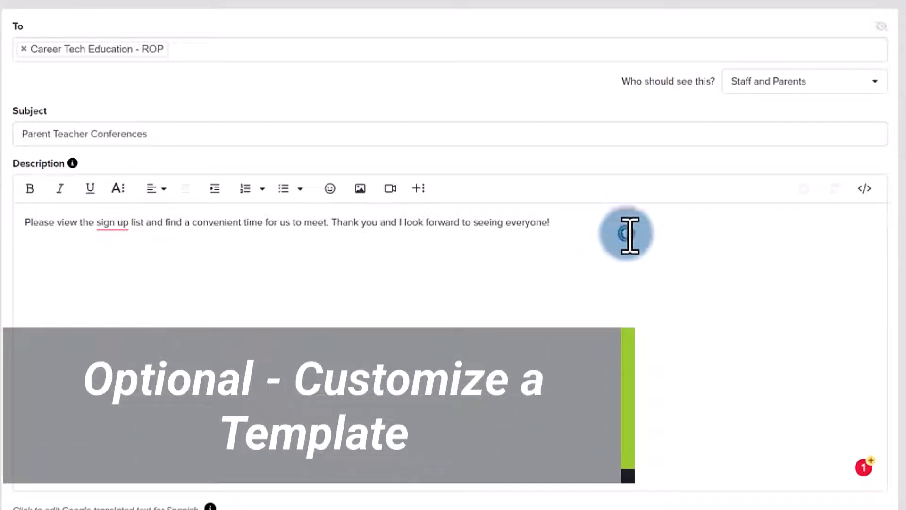
{"action": "left_click_drag", "start_coordinate": [627, 233], "coordinate": [18, 228]}
{"action": "key", "text": "BackSpace"}
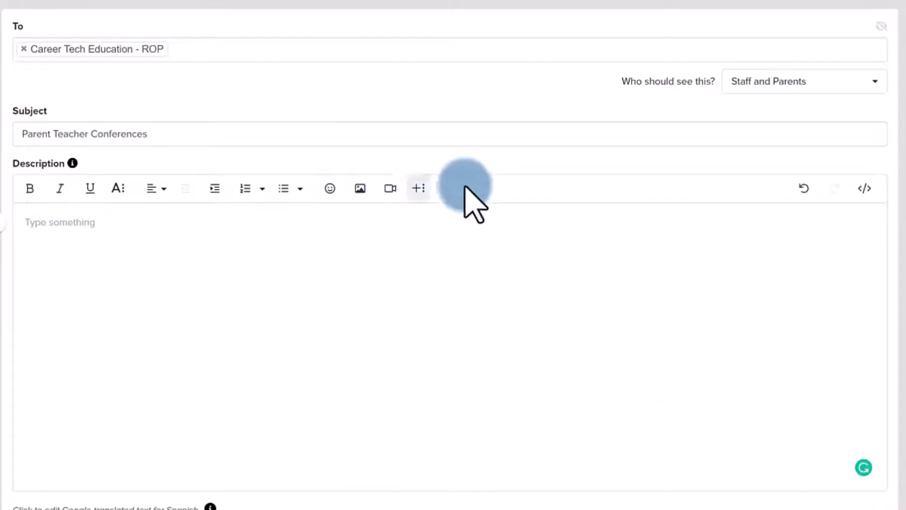
{"action": "left_click", "coordinate": [419, 188]}
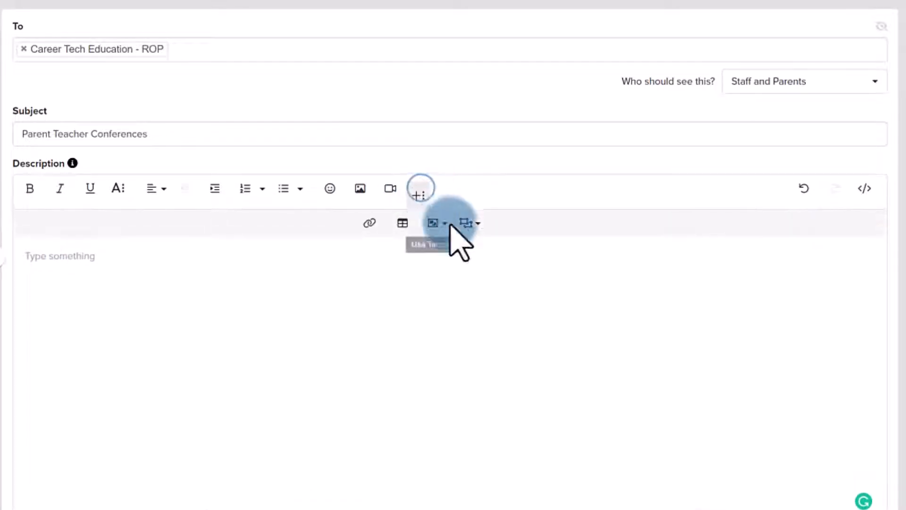
{"action": "left_click", "coordinate": [435, 228]}
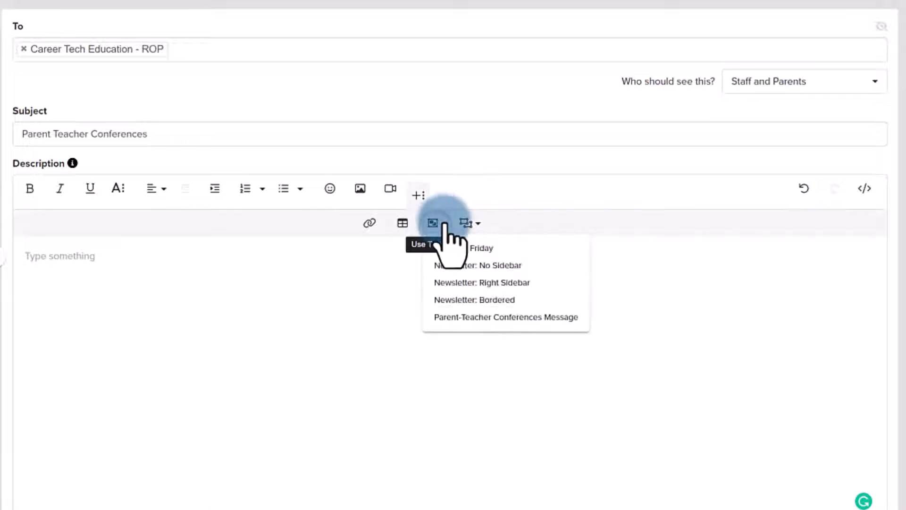
{"action": "left_click", "coordinate": [476, 318]}
Step: Replace the [your name] placeholder in the template's banner heading with the teacher's title and surname
{"action": "scroll", "coordinate": [698, 314], "scroll_direction": "down", "scroll_amount": 2}
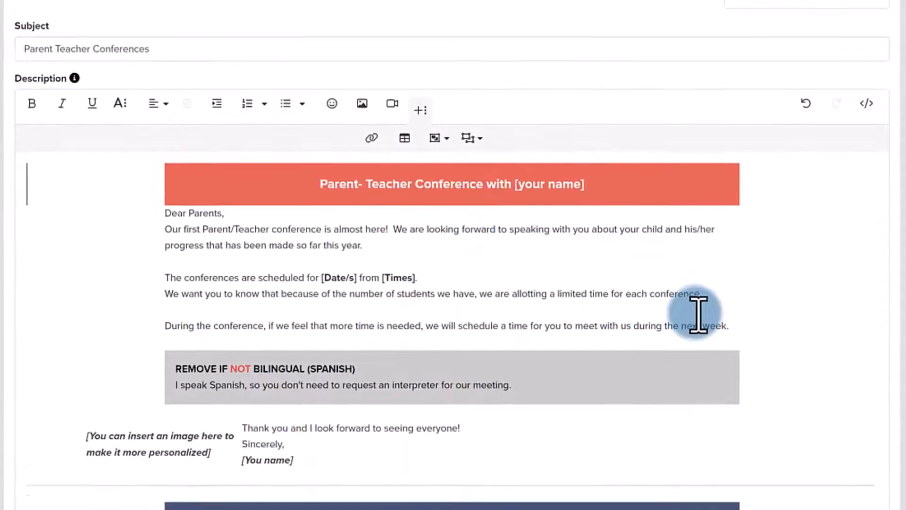
{"action": "scroll", "coordinate": [697, 314], "scroll_direction": "down", "scroll_amount": 2}
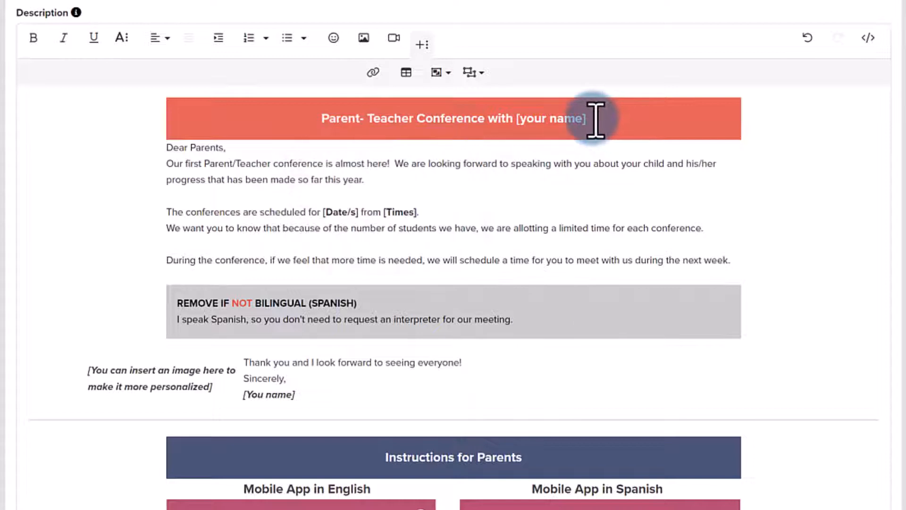
{"action": "left_click_drag", "start_coordinate": [596, 119], "coordinate": [517, 113]}
{"action": "key", "text": "BackSpace"}
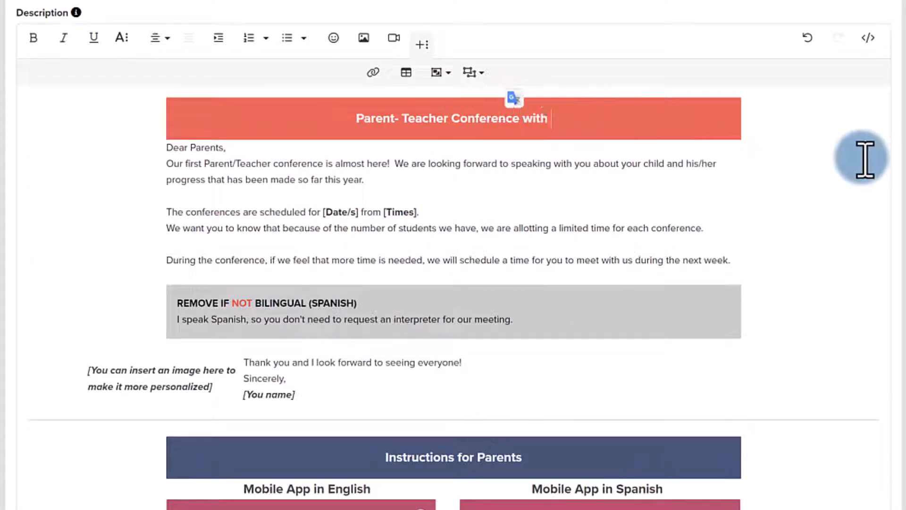
{"action": "type", "text": "Ms. H"}
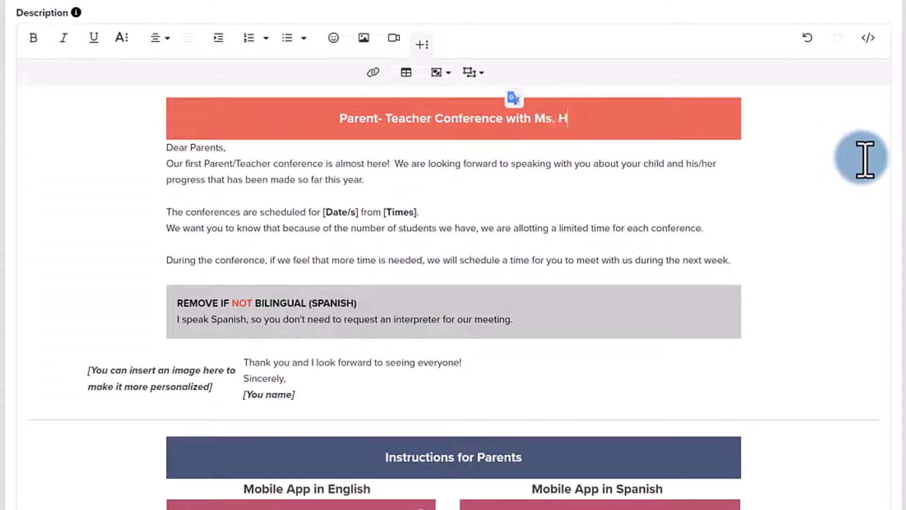
{"action": "type", "text": "ancock"}
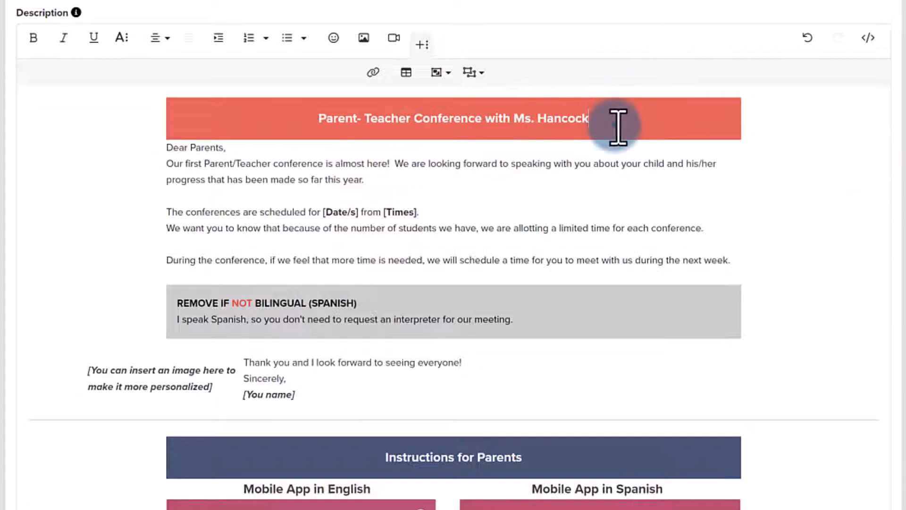
Step: Change the background color of the Parent-Teacher Conference banner to purple
{"action": "left_click", "coordinate": [618, 127]}
{"action": "left_click", "coordinate": [452, 189]}
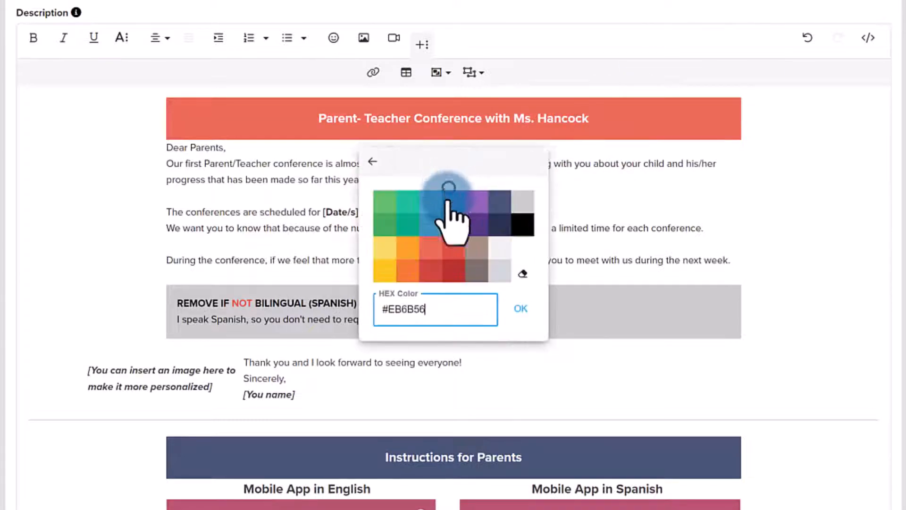
{"action": "left_click", "coordinate": [477, 200]}
{"action": "left_click", "coordinate": [787, 152]}
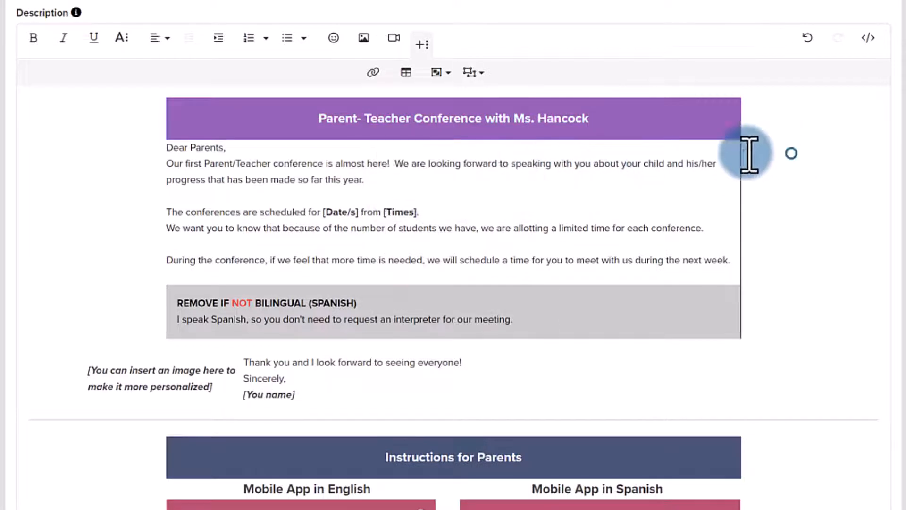
{"action": "left_click", "coordinate": [331, 184]}
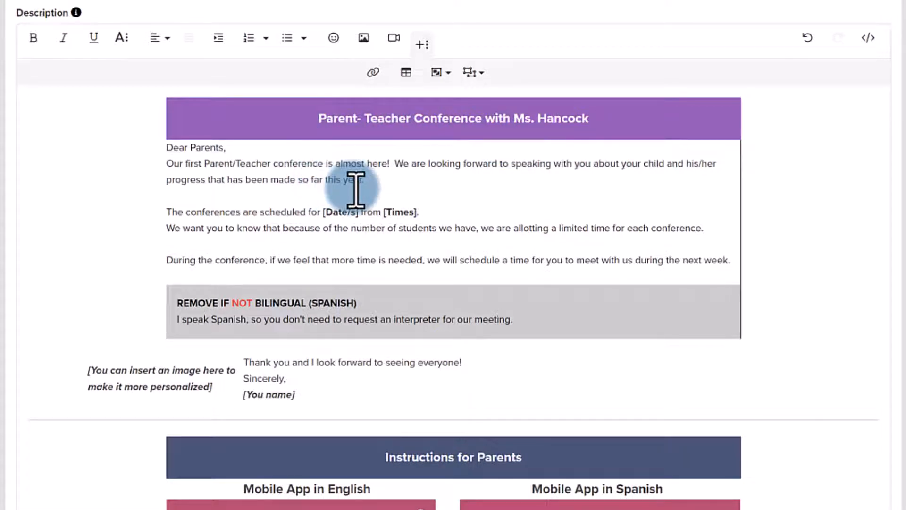
Step: Replace the [Date/s] placeholder with 11-14-22 and 11-15-22, and the [Times] placeholder with 3:00 pm to 5:00 pm
{"action": "scroll", "coordinate": [358, 187], "scroll_direction": "down", "scroll_amount": 2}
{"action": "left_click_drag", "start_coordinate": [359, 140], "coordinate": [324, 141]}
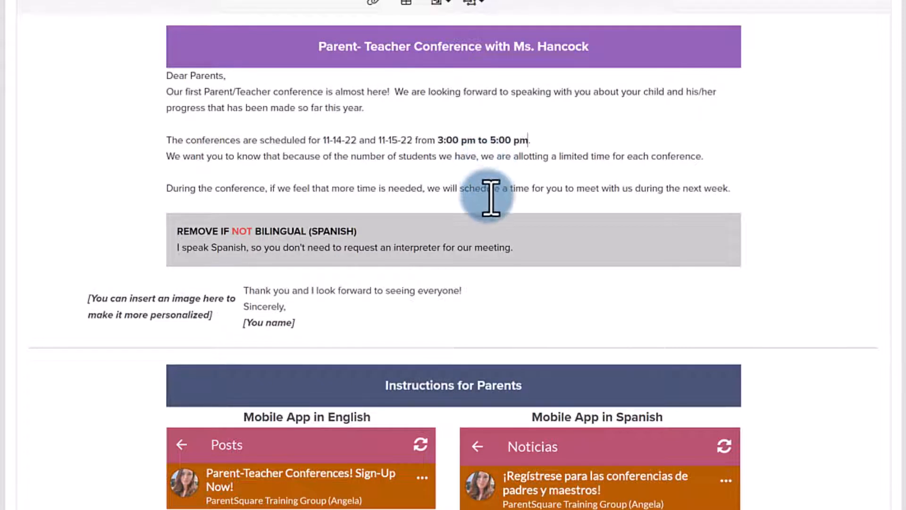
Step: Remove the grey "REMOVE IF NOT BILINGUAL (SPANISH)" row from the conference message
{"action": "left_click", "coordinate": [542, 254]}
{"action": "key", "text": "ctrl+z"}
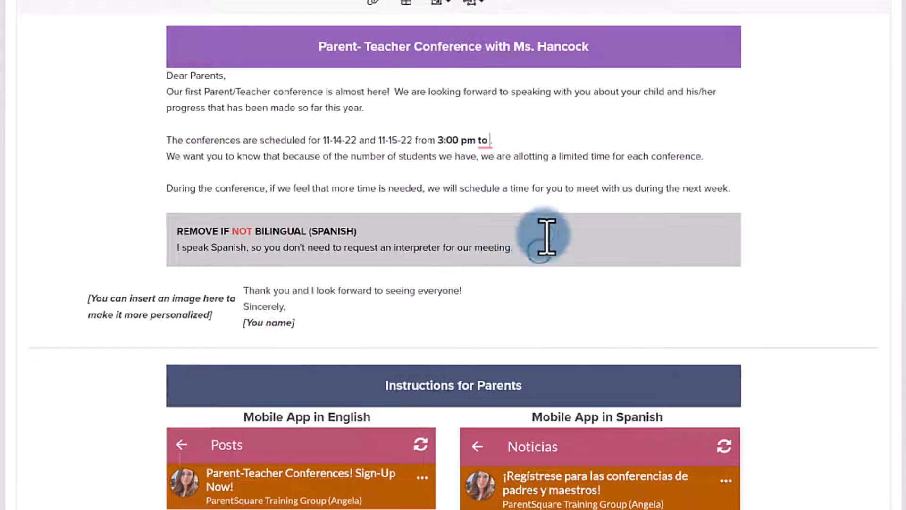
{"action": "left_click", "coordinate": [472, 242]}
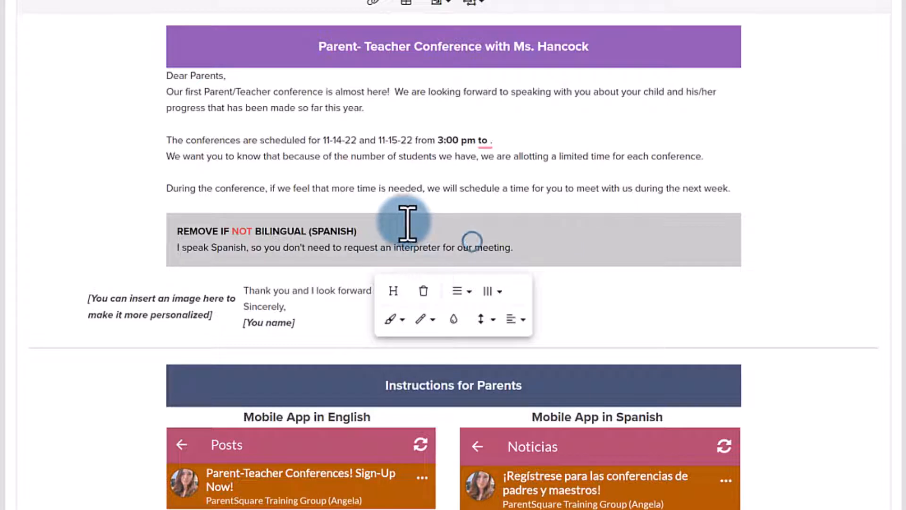
{"action": "left_click", "coordinate": [425, 291]}
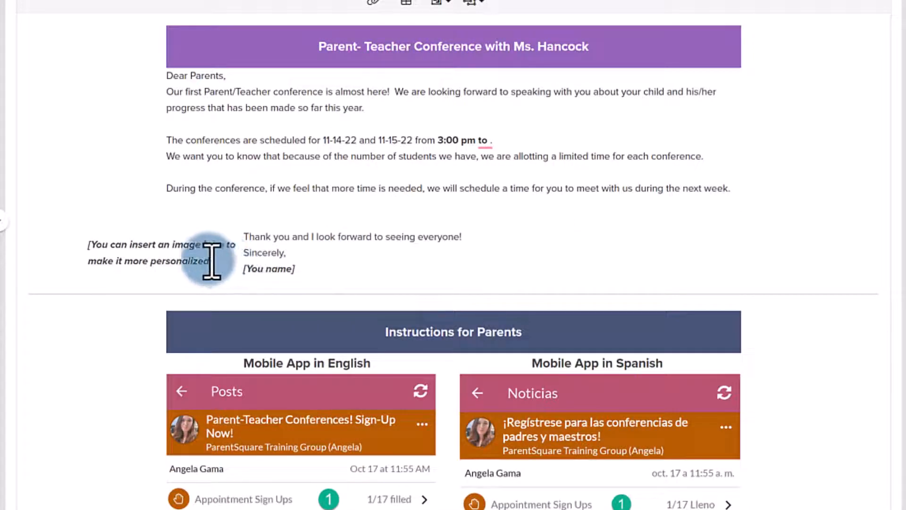
Step: Replace the image placeholder beside the sign-off with the pointing avatar in sunglasses from the Bit folder in Pictures
{"action": "left_click", "coordinate": [105, 248]}
{"action": "left_click_drag", "start_coordinate": [105, 249], "coordinate": [228, 259]}
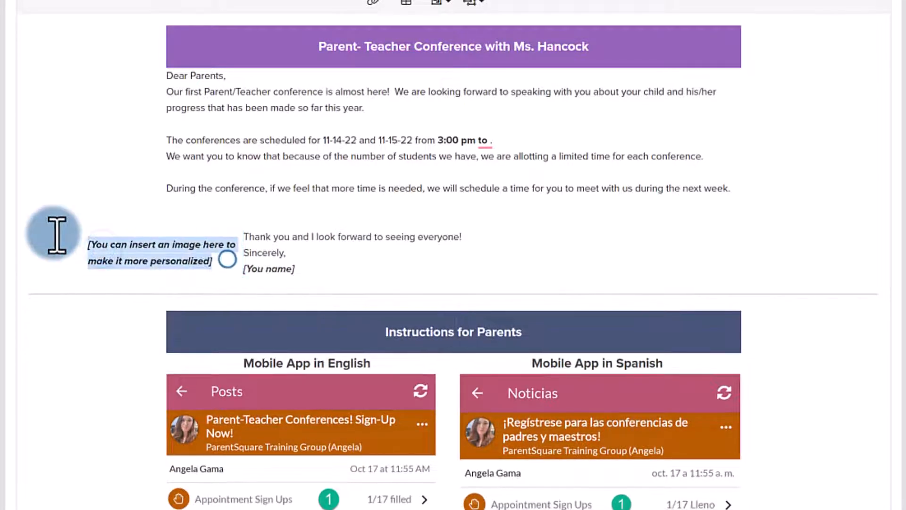
{"action": "key", "text": "BackSpace"}
{"action": "scroll", "coordinate": [61, 229], "scroll_direction": "up", "scroll_amount": 2}
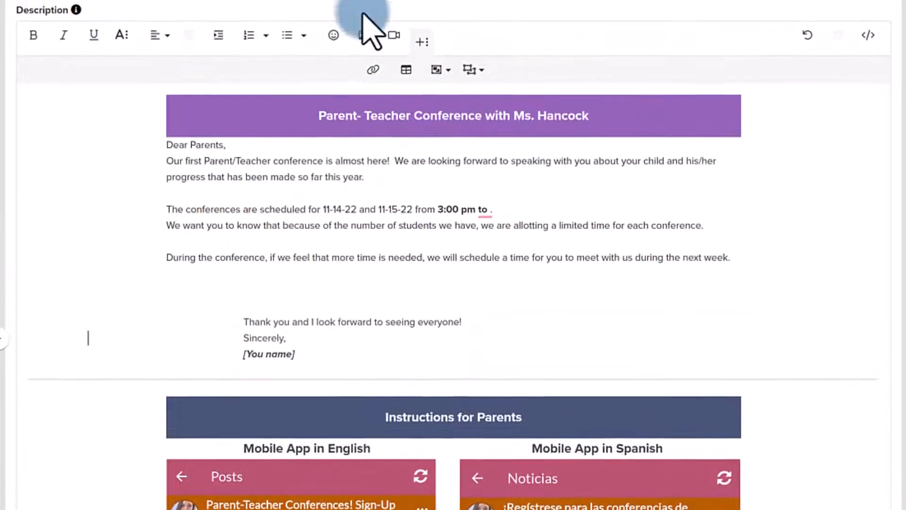
{"action": "left_click", "coordinate": [362, 37]}
{"action": "left_click", "coordinate": [407, 116]}
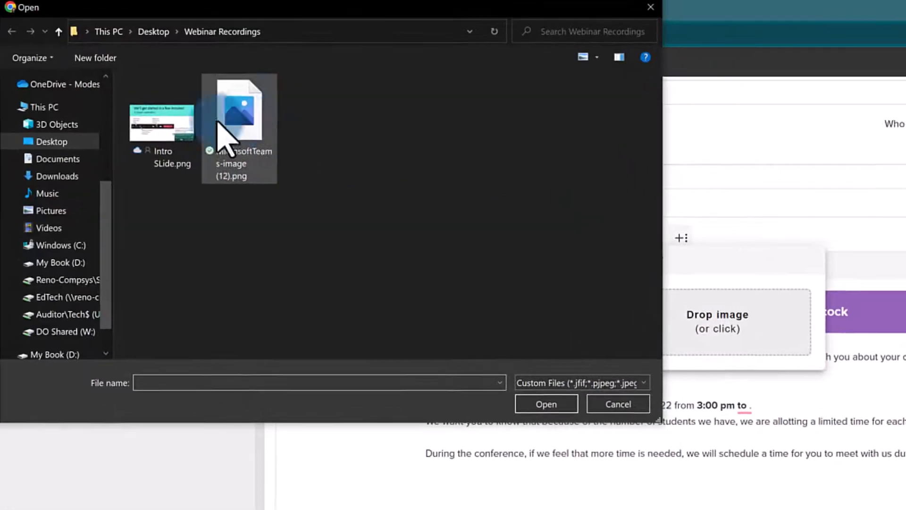
{"action": "left_click", "coordinate": [51, 211]}
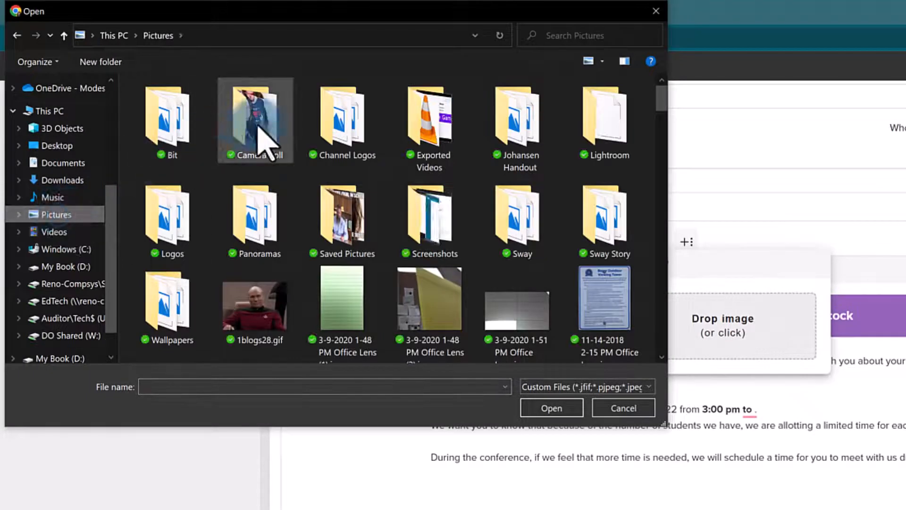
{"action": "double_click", "coordinate": [175, 135]}
{"action": "double_click", "coordinate": [261, 124]}
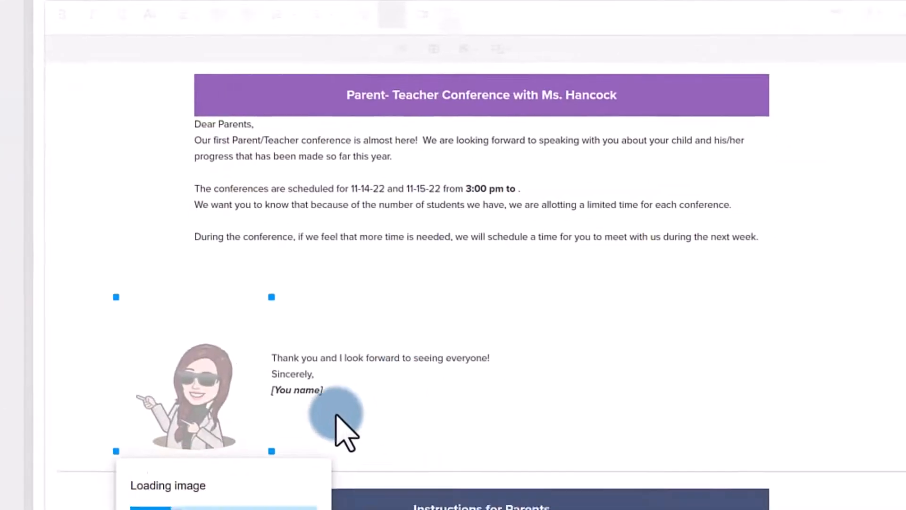
Step: Replace the [You name] placeholder under "Sincerely" with the teacher's title and surname
{"action": "left_click", "coordinate": [275, 376]}
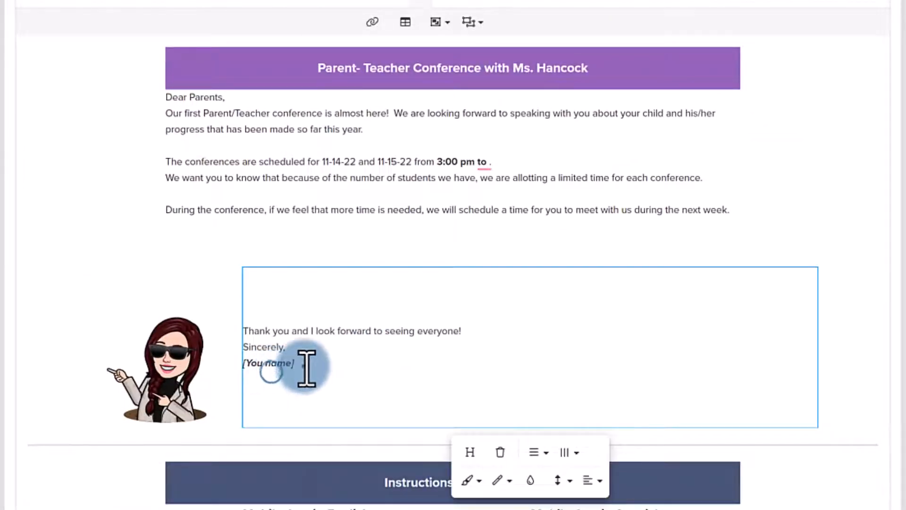
{"action": "left_click_drag", "start_coordinate": [305, 366], "coordinate": [251, 367]}
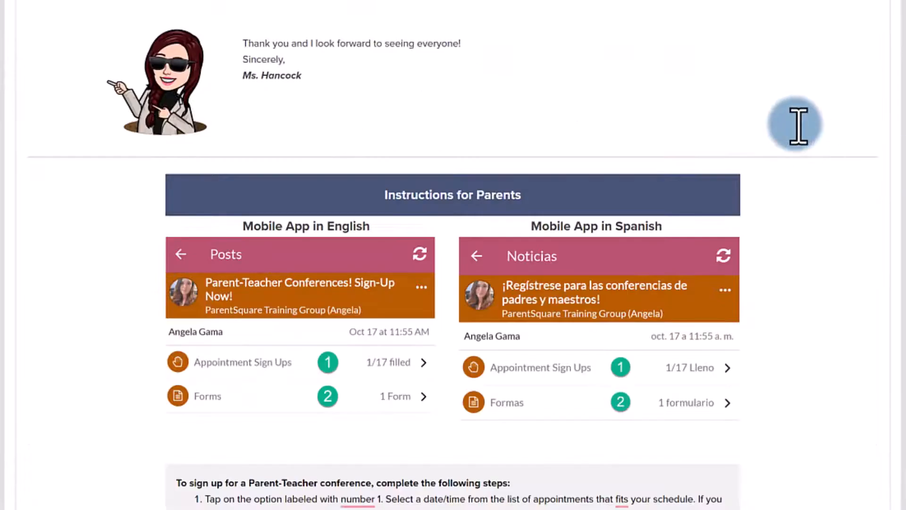
Step: Complete the conference hours in the message with the missing end time so they read 3:00 pm to 5:00 pm
{"action": "scroll", "coordinate": [802, 125], "scroll_direction": "up", "scroll_amount": 4}
{"action": "scroll", "coordinate": [802, 125], "scroll_direction": "down", "scroll_amount": 6}
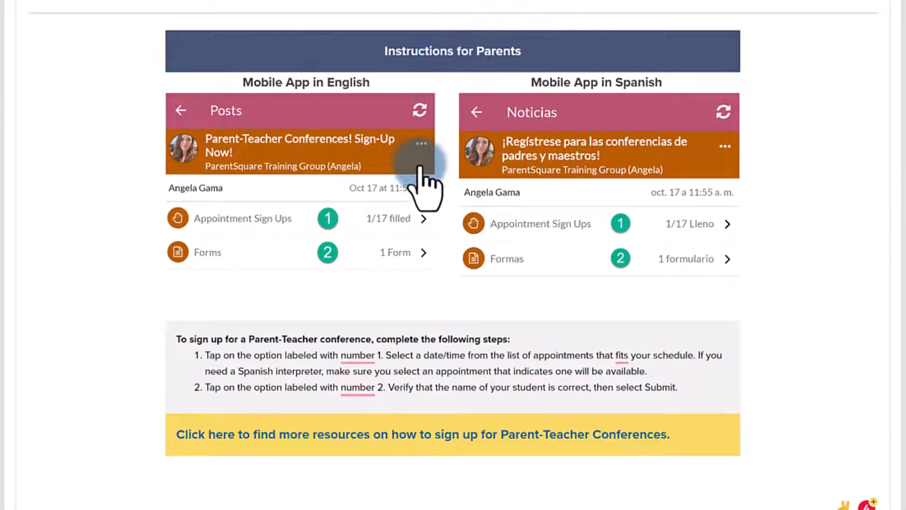
{"action": "scroll", "coordinate": [419, 168], "scroll_direction": "down", "scroll_amount": 2}
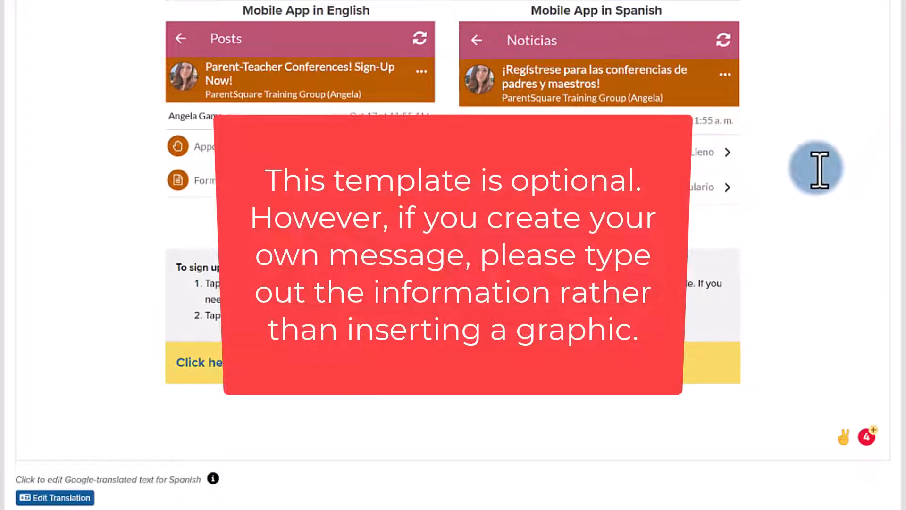
{"action": "scroll", "coordinate": [817, 170], "scroll_direction": "up", "scroll_amount": 8}
{"action": "scroll", "coordinate": [816, 170], "scroll_direction": "down", "scroll_amount": 4}
{"action": "scroll", "coordinate": [817, 170], "scroll_direction": "down", "scroll_amount": 5}
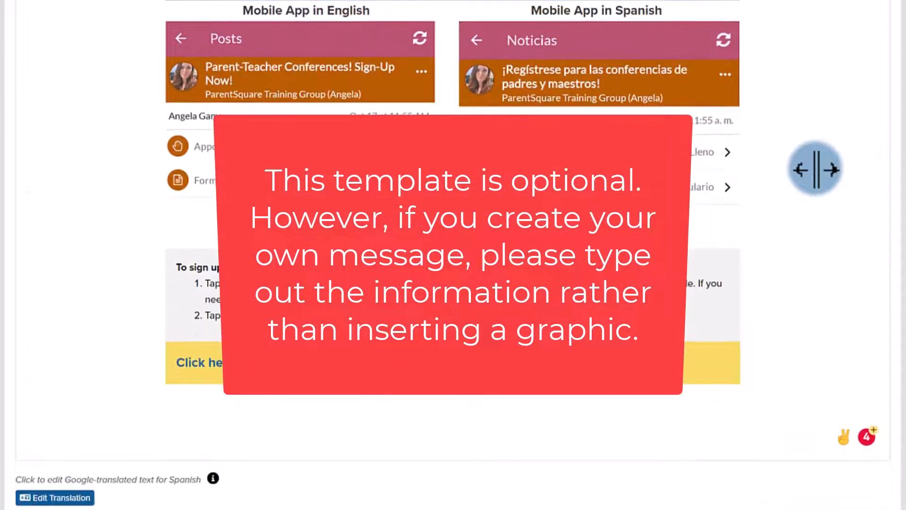
{"action": "scroll", "coordinate": [764, 160], "scroll_direction": "up", "scroll_amount": 6}
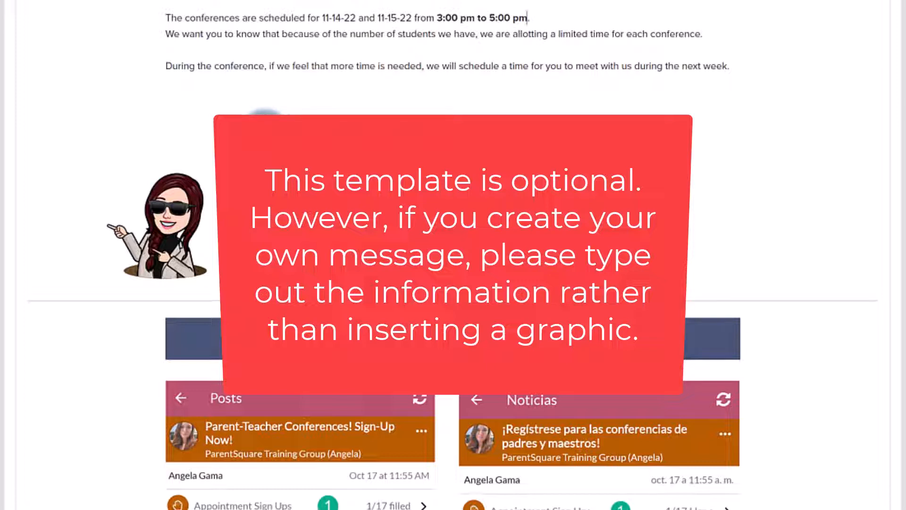
Step: Review the Instructions for Parents section, including the English and Spanish mobile app images and the sign-up steps
{"action": "scroll", "coordinate": [388, 27], "scroll_direction": "down", "scroll_amount": 2}
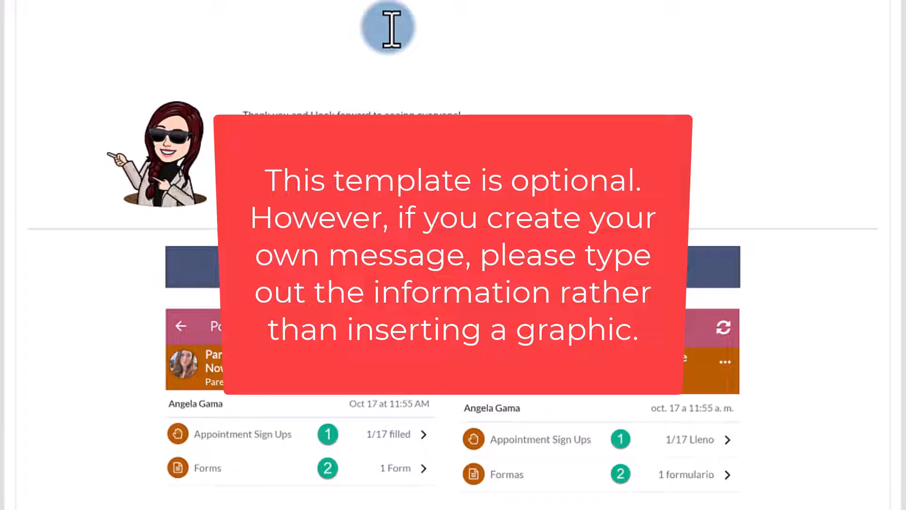
{"action": "scroll", "coordinate": [455, 66], "scroll_direction": "up", "scroll_amount": 4}
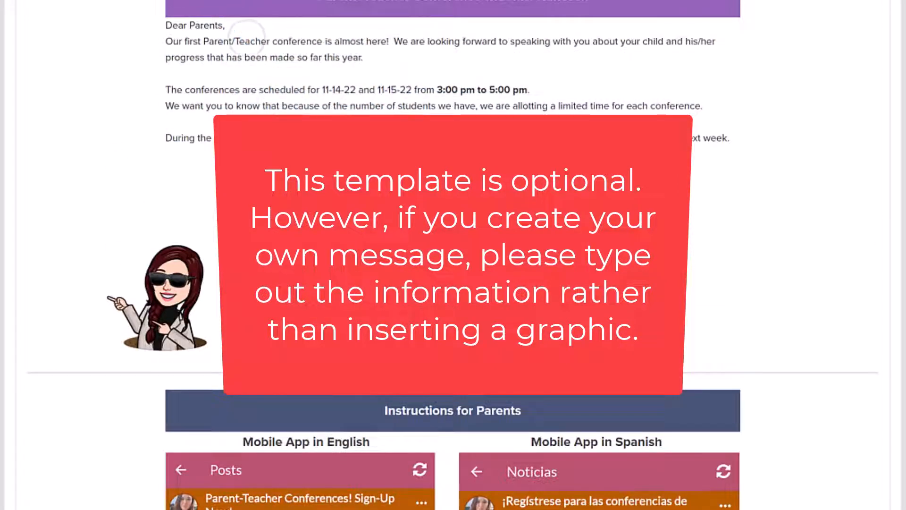
{"action": "scroll", "coordinate": [299, 106], "scroll_direction": "down", "scroll_amount": 6}
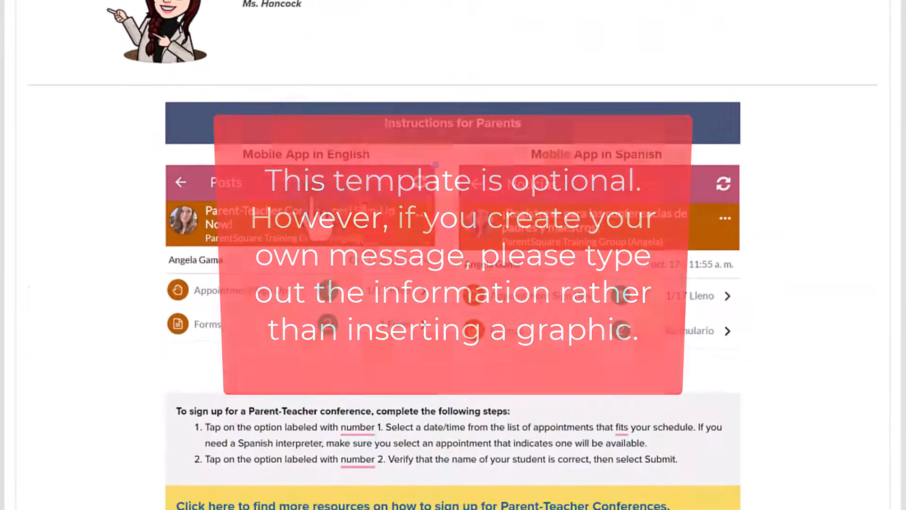
{"action": "left_click", "coordinate": [656, 247]}
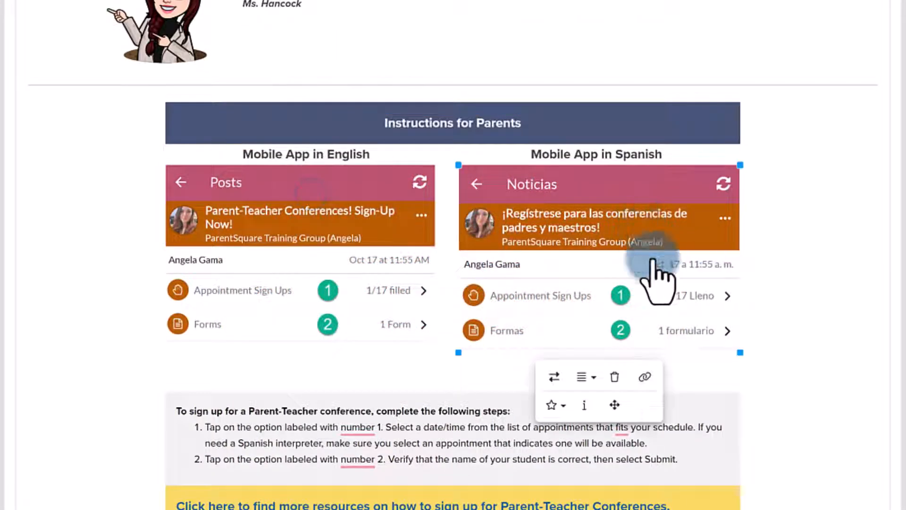
{"action": "left_click", "coordinate": [363, 234]}
{"action": "left_click", "coordinate": [590, 239]}
{"action": "left_click", "coordinate": [804, 226]}
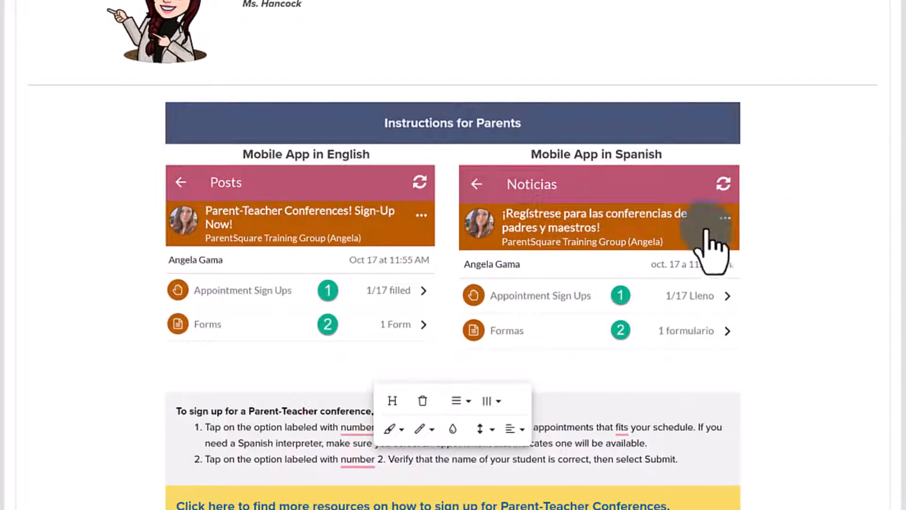
{"action": "scroll", "coordinate": [706, 231], "scroll_direction": "down", "scroll_amount": 5}
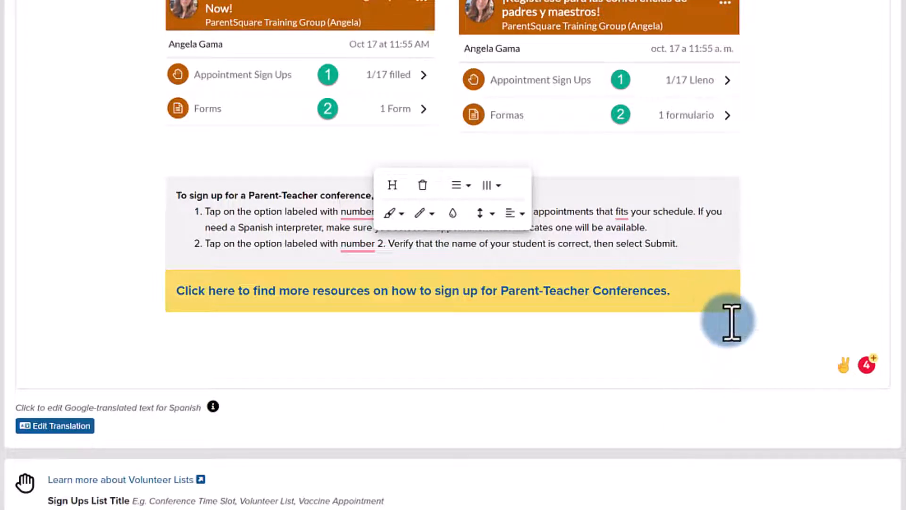
{"action": "left_click", "coordinate": [741, 335]}
Step: Add "(Interpreter Available)" to the 03:00 PM slot's description on 2022-11-14 and copy that added text
{"action": "scroll", "coordinate": [741, 336], "scroll_direction": "down", "scroll_amount": 3}
{"action": "scroll", "coordinate": [740, 336], "scroll_direction": "down", "scroll_amount": 3}
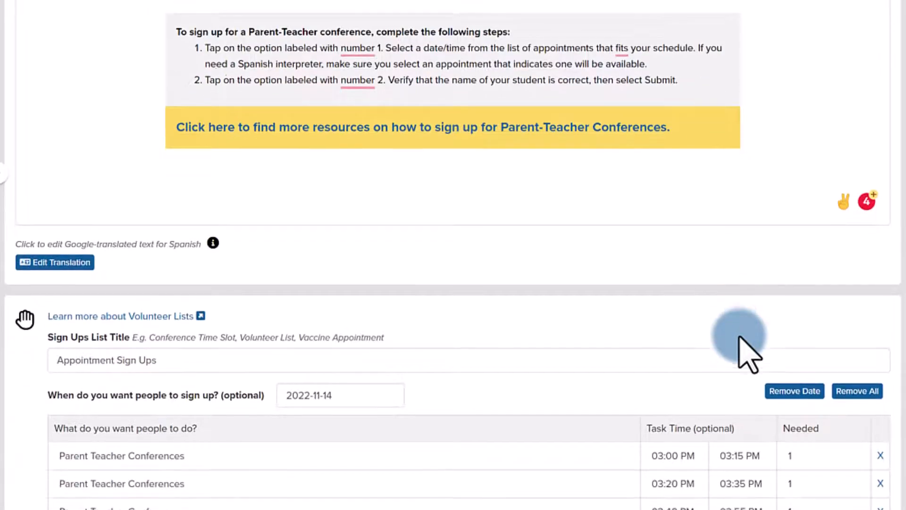
{"action": "scroll", "coordinate": [740, 336], "scroll_direction": "up", "scroll_amount": 5}
{"action": "scroll", "coordinate": [742, 338], "scroll_direction": "down", "scroll_amount": 3}
{"action": "scroll", "coordinate": [742, 337], "scroll_direction": "down", "scroll_amount": 5}
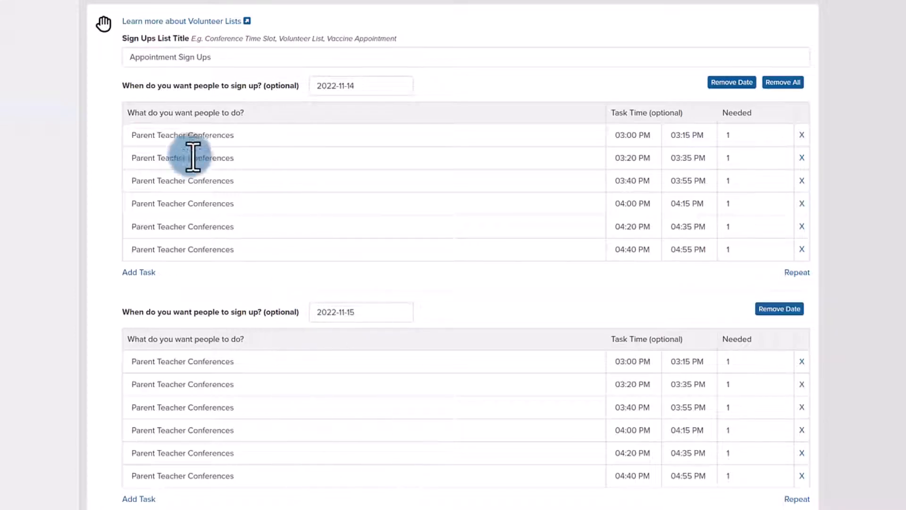
{"action": "left_click", "coordinate": [309, 140]}
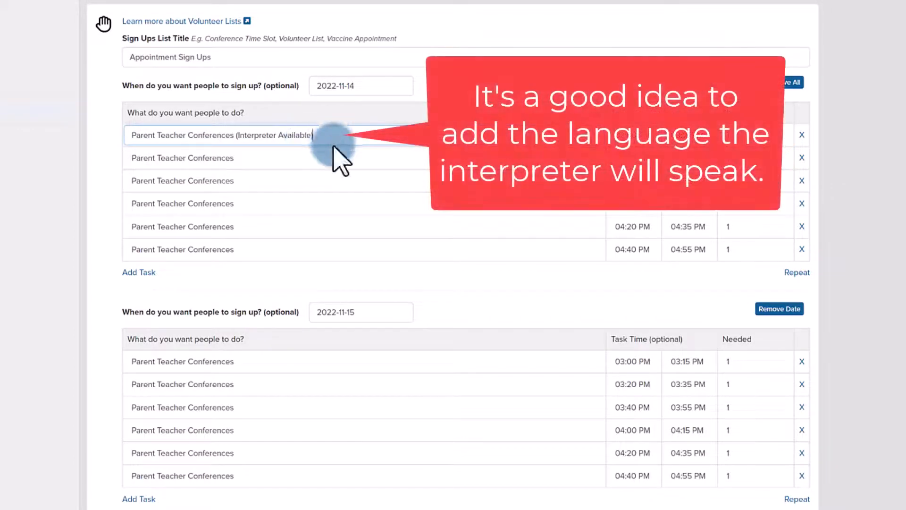
{"action": "left_click_drag", "start_coordinate": [329, 135], "coordinate": [238, 140]}
{"action": "key", "text": "ctrl+c"}
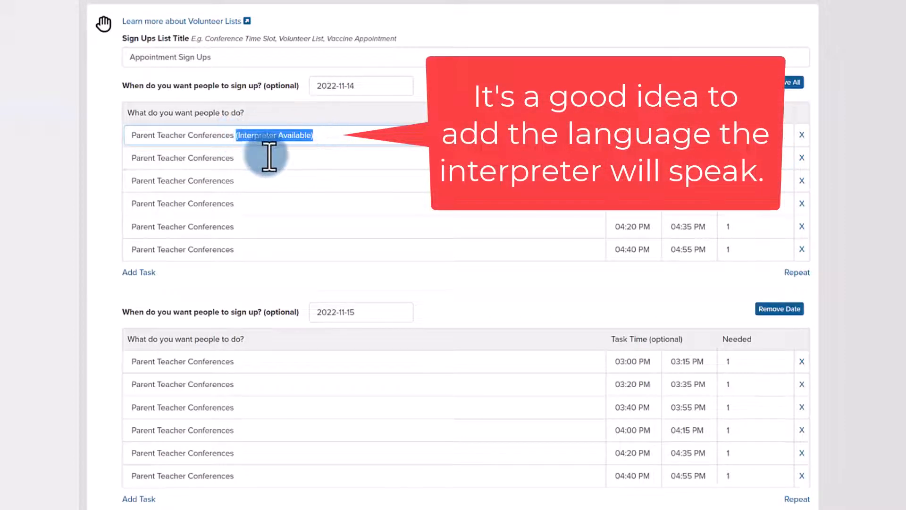
Step: Paste "(Interpreter Available)" into the 03:20 PM slot on 2022-11-14 and the 03:00 PM and 03:20 PM slots on 2022-11-15
{"action": "left_click", "coordinate": [268, 157]}
{"action": "key", "text": "ctrl+v"}
{"action": "left_click", "coordinate": [266, 360]}
{"action": "key", "text": "ctrl+v"}
{"action": "left_click", "coordinate": [277, 384]}
{"action": "key", "text": "ctrl+v"}
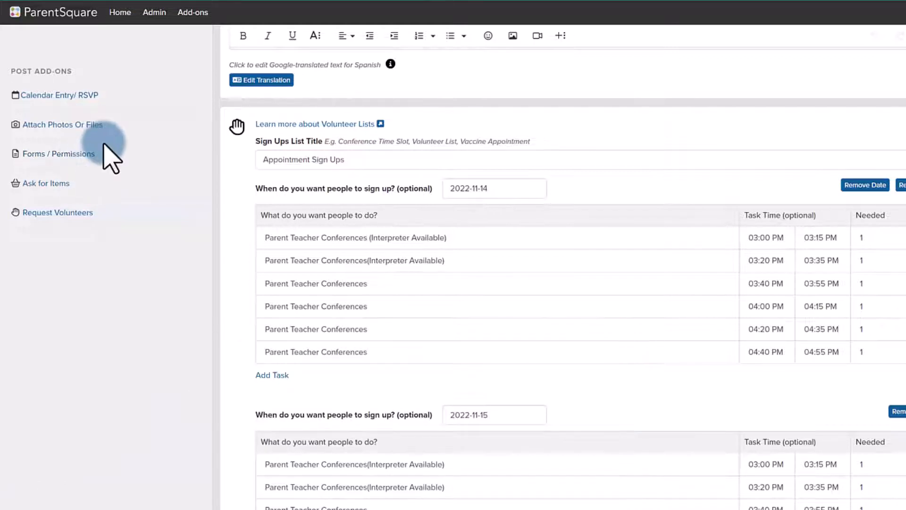
Step: Add a form due 2022-11-15 with the non-required short-answer question "Is there something you want to discuss?"
{"action": "left_click", "coordinate": [77, 152]}
{"action": "scroll", "coordinate": [455, 184], "scroll_direction": "up", "scroll_amount": 2}
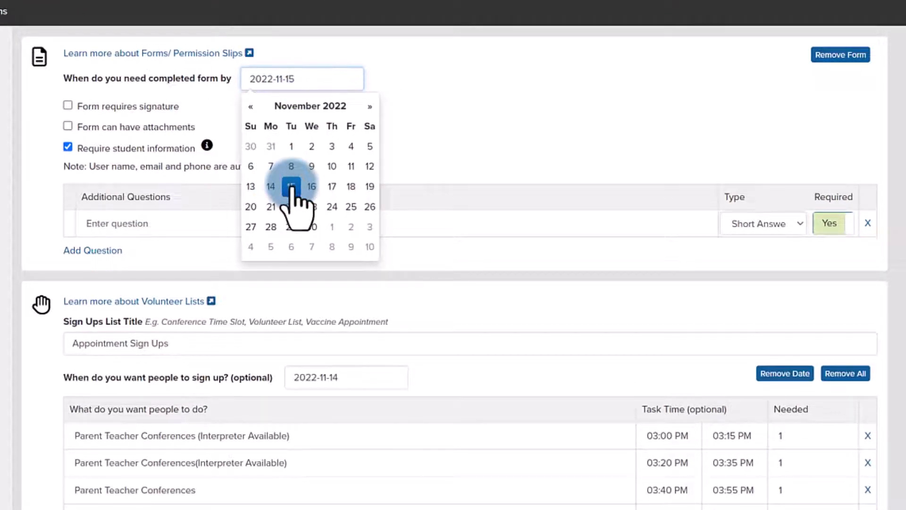
{"action": "left_click", "coordinate": [291, 189]}
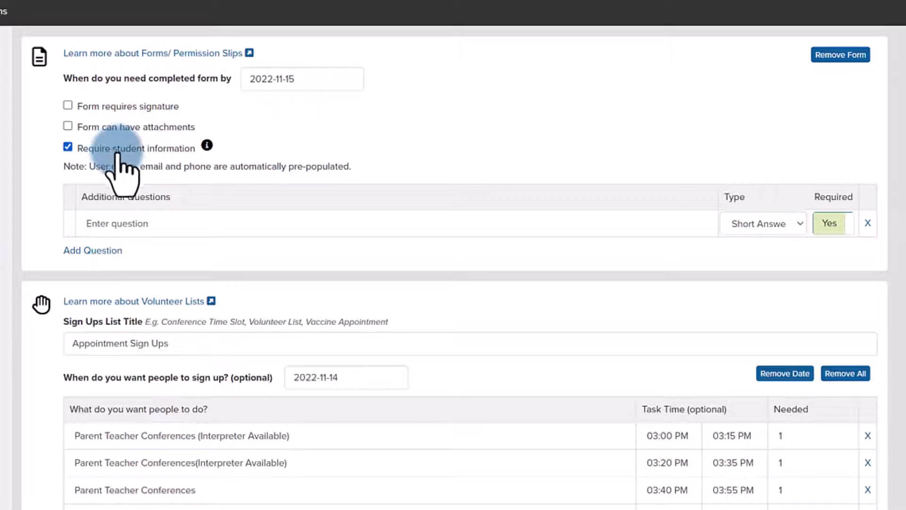
{"action": "left_click", "coordinate": [161, 223]}
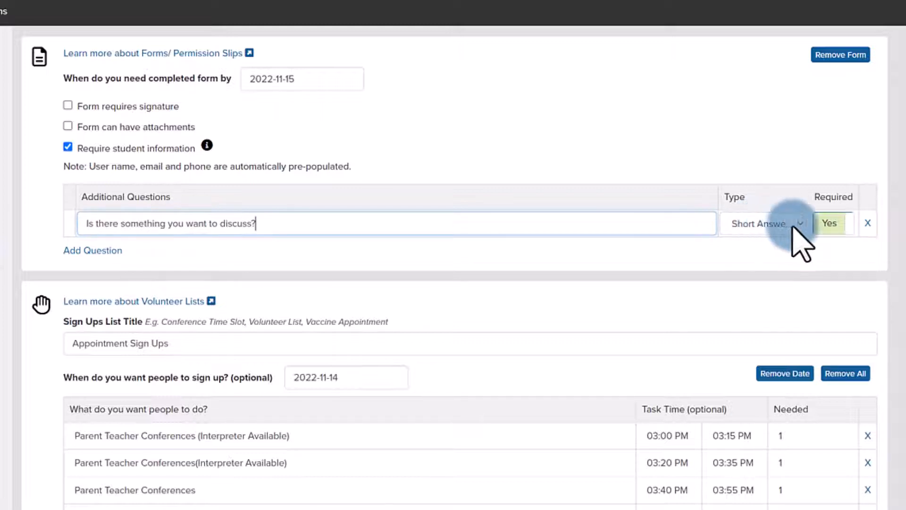
{"action": "left_click", "coordinate": [835, 224]}
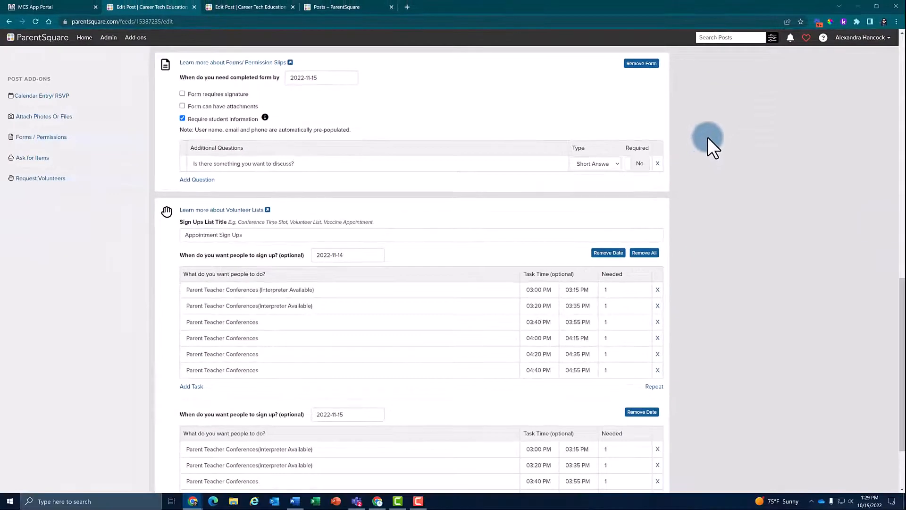
Step: Set the post's notification option to "Do not notify (only post on 'Posts' page)"
{"action": "scroll", "coordinate": [465, 199], "scroll_direction": "up", "scroll_amount": 15}
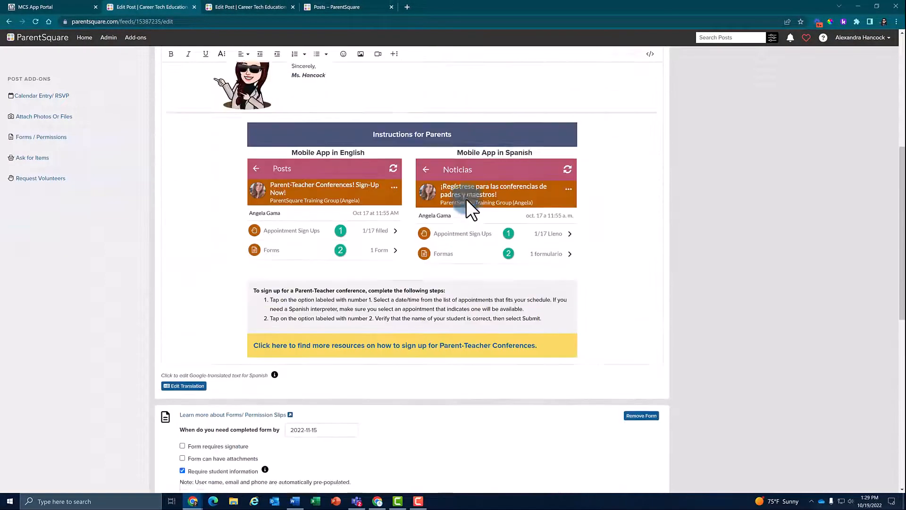
{"action": "scroll", "coordinate": [467, 200], "scroll_direction": "up", "scroll_amount": 2}
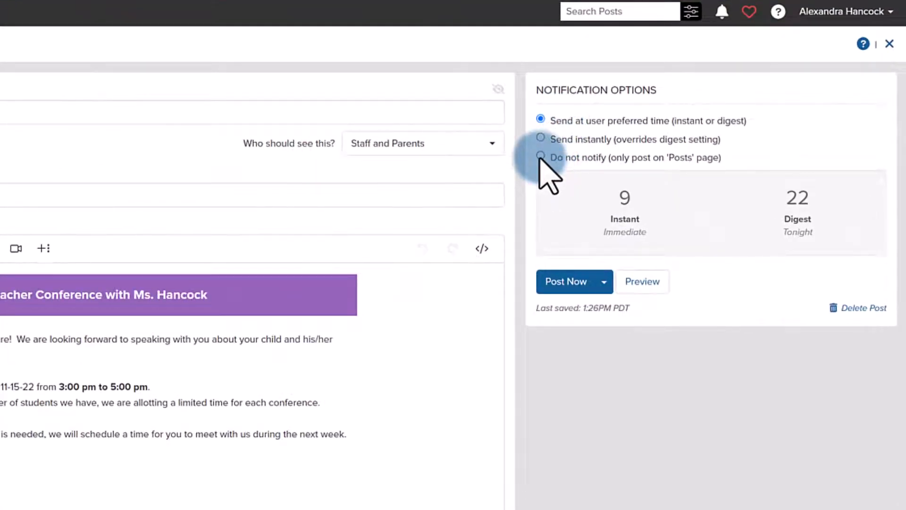
{"action": "left_click", "coordinate": [540, 156]}
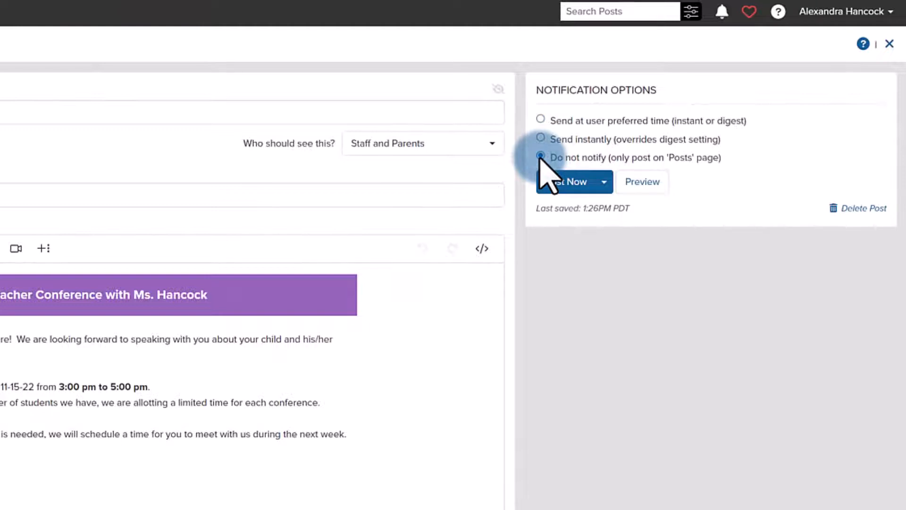
Step: Preview the finished parent-teacher conference post and publish it
{"action": "left_click", "coordinate": [576, 183]}
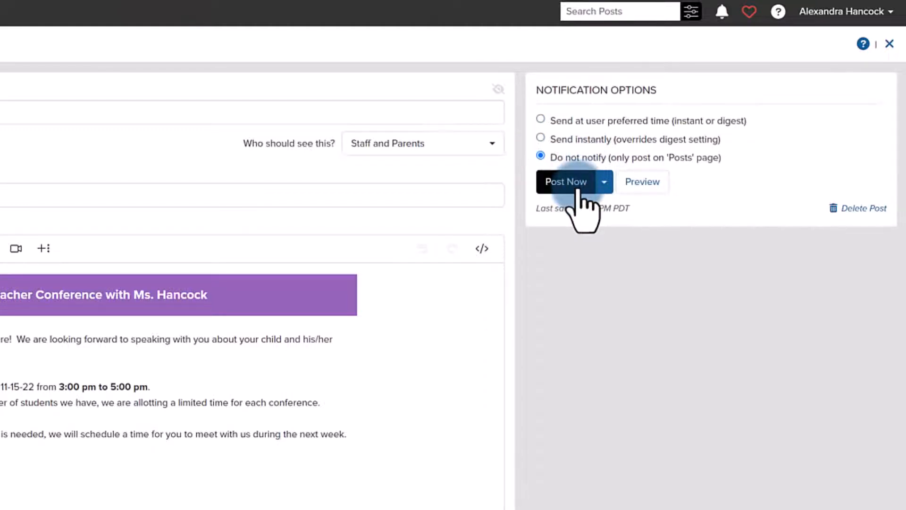
{"action": "left_click", "coordinate": [642, 183]}
{"action": "left_click", "coordinate": [606, 183]}
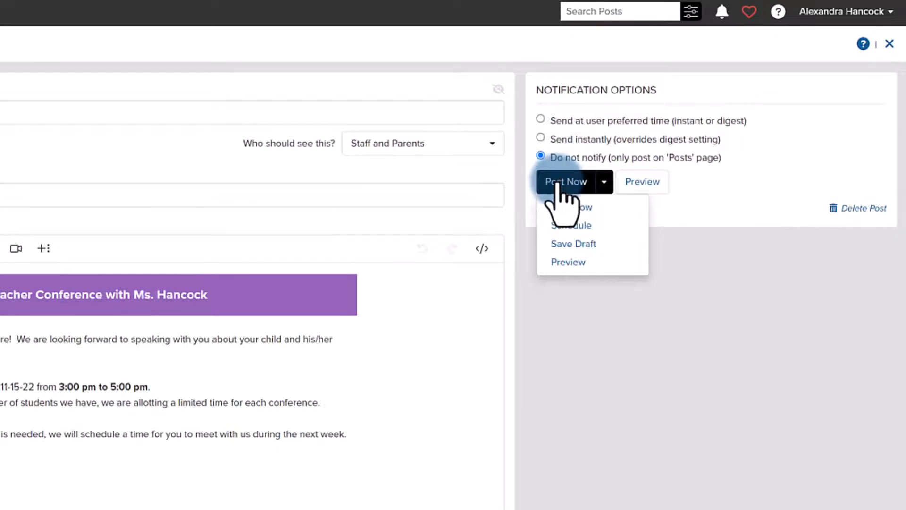
{"action": "left_click", "coordinate": [642, 187]}
{"action": "left_click", "coordinate": [406, 167]}
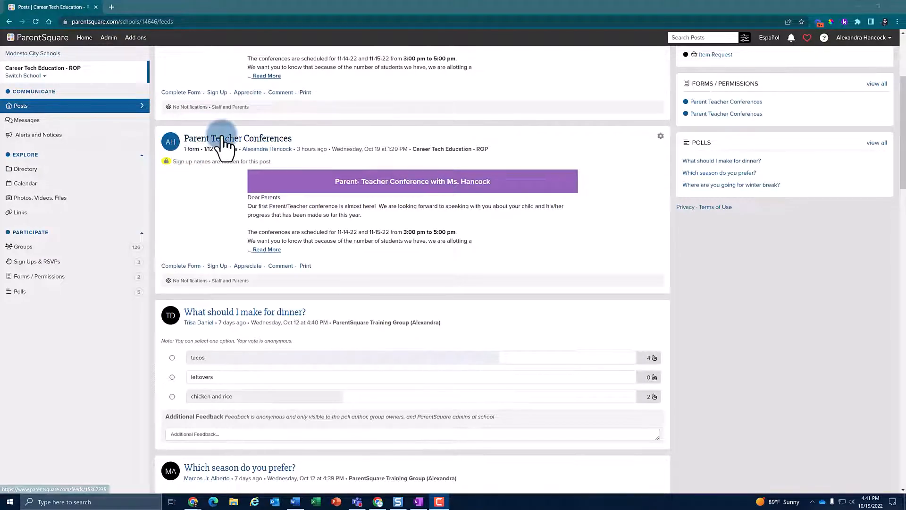
Step: Open the published Parent Teacher Conferences post with the 1:29 PM timestamp and examine its parent instructions, form and appointment sign-ups
{"action": "left_click", "coordinate": [226, 140]}
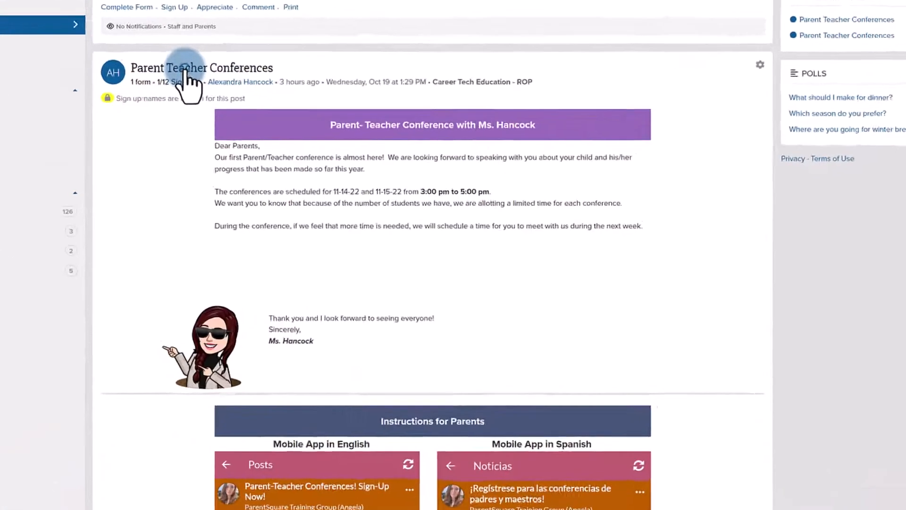
{"action": "scroll", "coordinate": [166, 136], "scroll_direction": "down", "scroll_amount": 12}
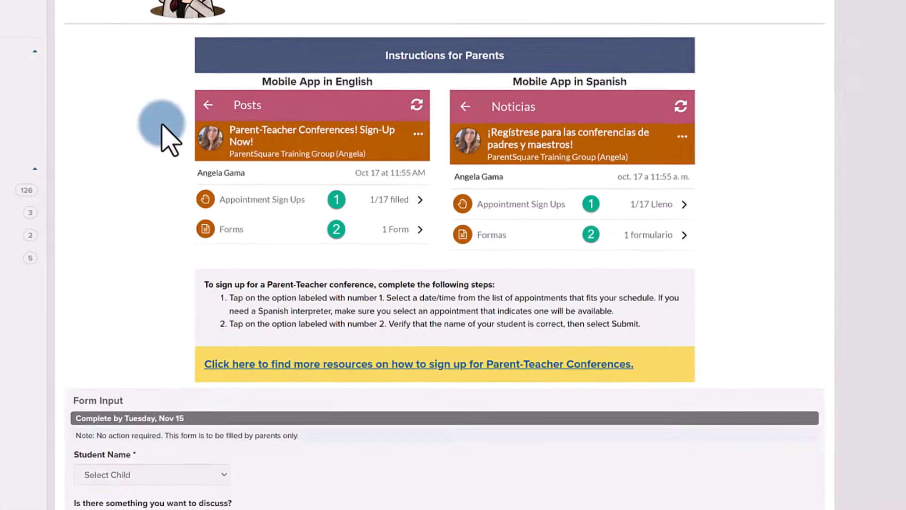
{"action": "scroll", "coordinate": [160, 136], "scroll_direction": "down", "scroll_amount": 9}
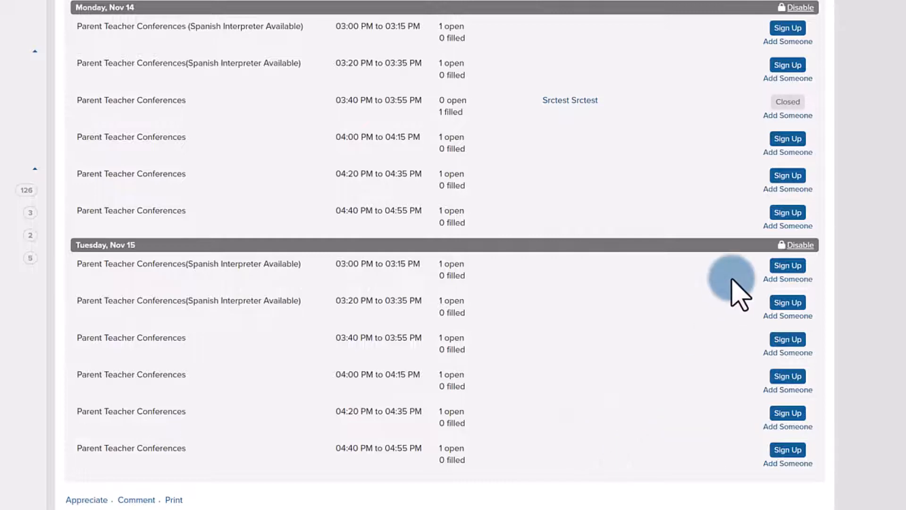
{"action": "scroll", "coordinate": [715, 297], "scroll_direction": "up", "scroll_amount": 15}
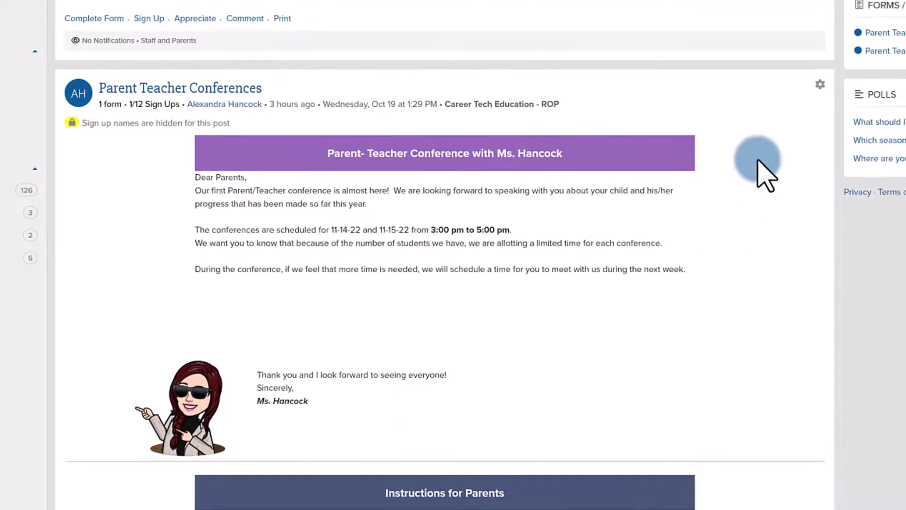
Step: Open the form response report for the published Parent Teacher Conferences post
{"action": "left_click", "coordinate": [819, 84]}
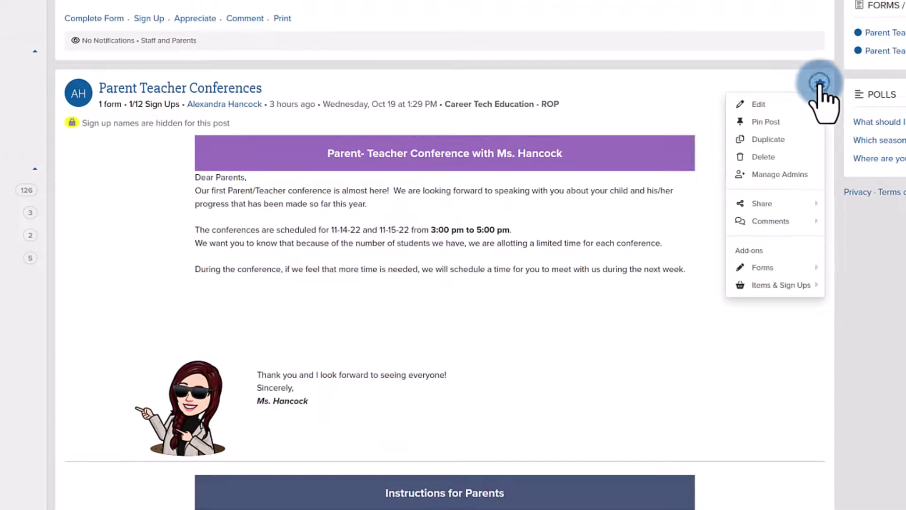
{"action": "mouse_move", "coordinate": [755, 269]}
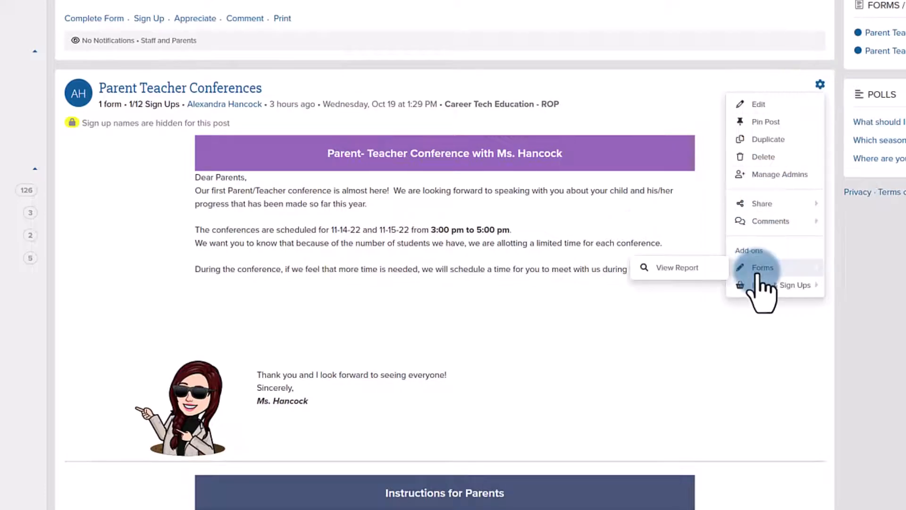
{"action": "left_click", "coordinate": [651, 211]}
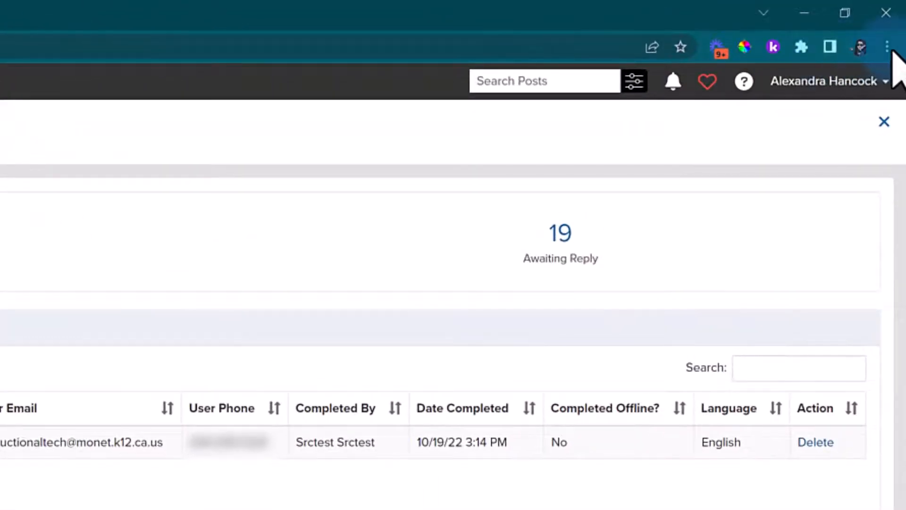
Step: Bring up the browser's print preview for the completed forms report, then close the report
{"action": "left_click", "coordinate": [887, 46]}
{"action": "left_click", "coordinate": [712, 239]}
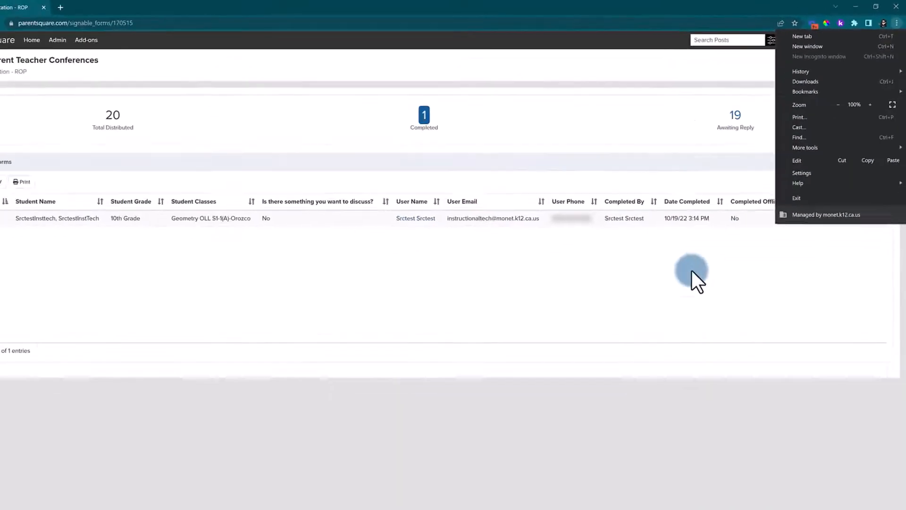
{"action": "left_click", "coordinate": [544, 471]}
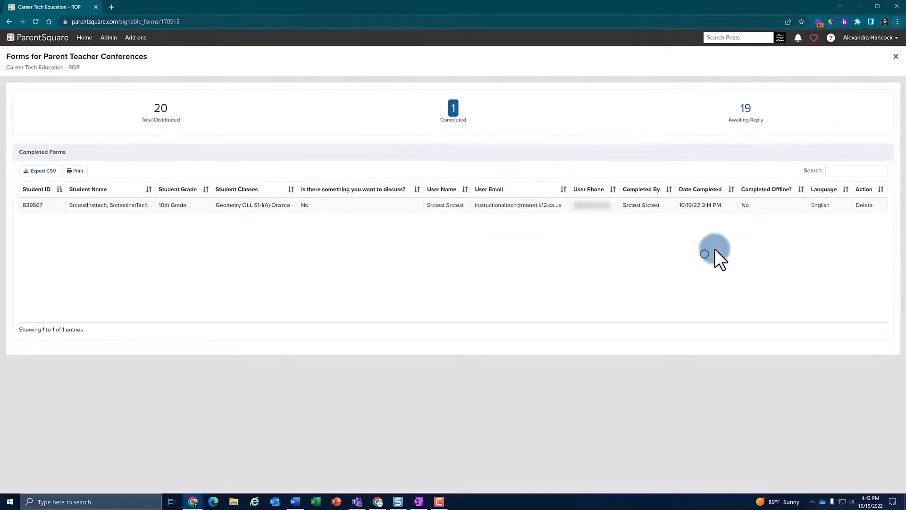
{"action": "left_click", "coordinate": [897, 57]}
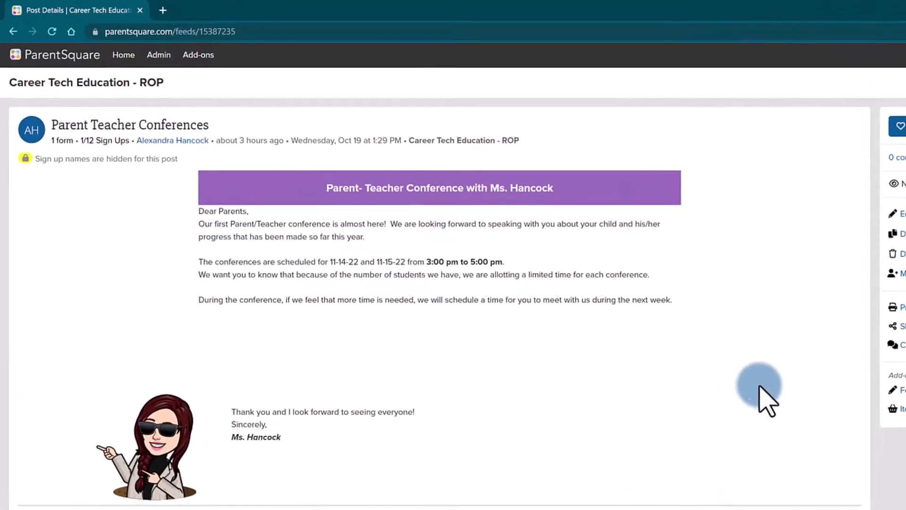
Step: Open the details of the person signed up for the 03:40 PM slot on Monday, Nov 14
{"action": "scroll", "coordinate": [713, 439], "scroll_direction": "down", "scroll_amount": 15}
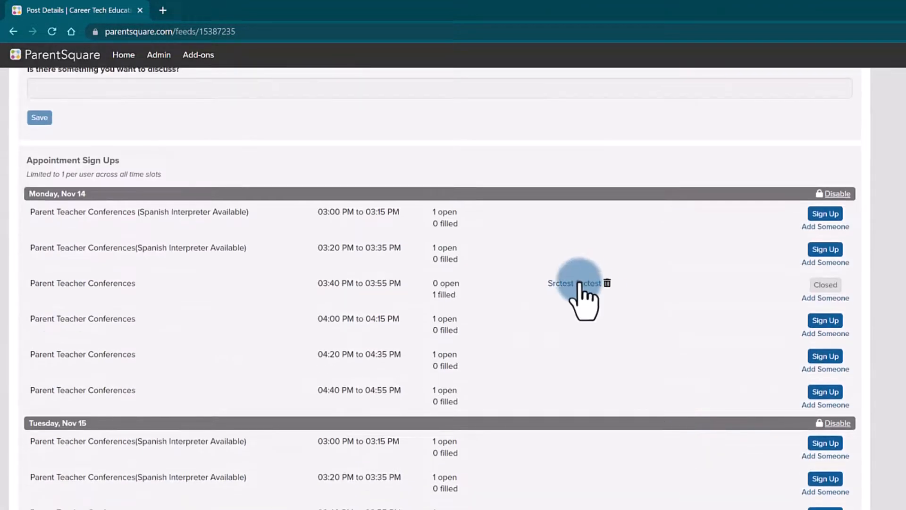
{"action": "left_click", "coordinate": [579, 283]}
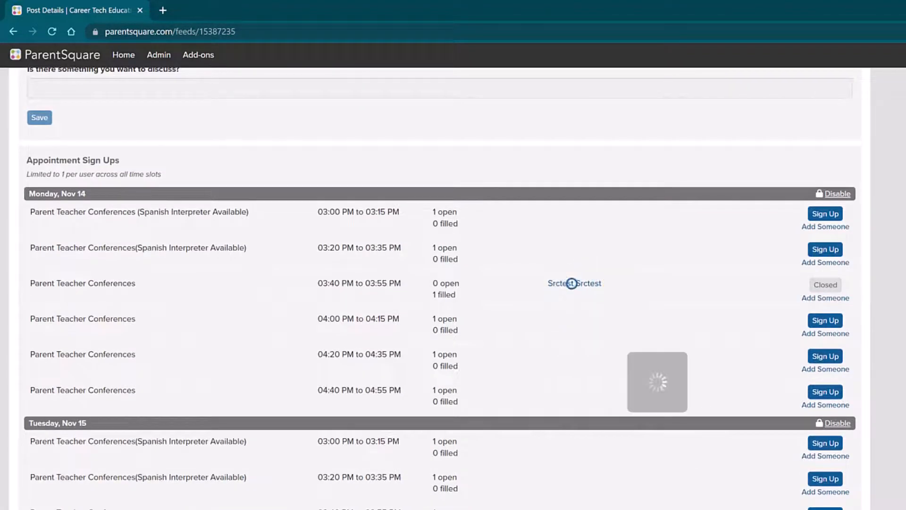